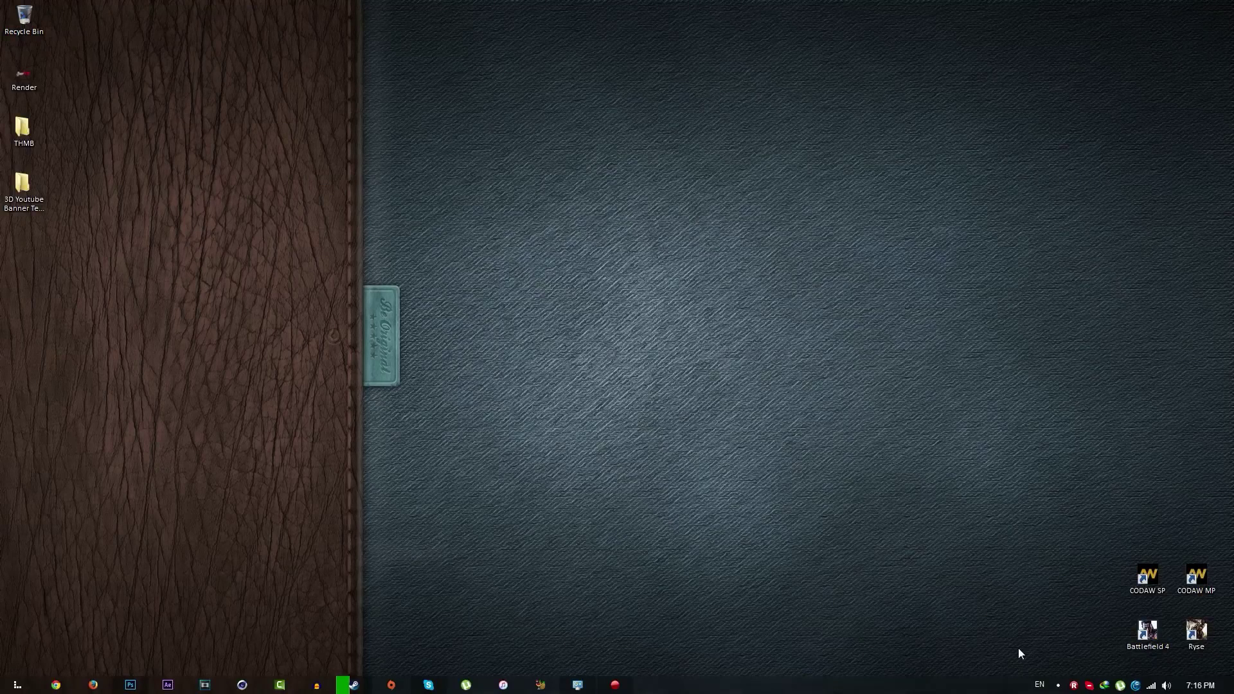
Step: Open the 3D Youtube Banner Template folder and examine the three font files in its First install these Fonts subfolder
click(23, 192)
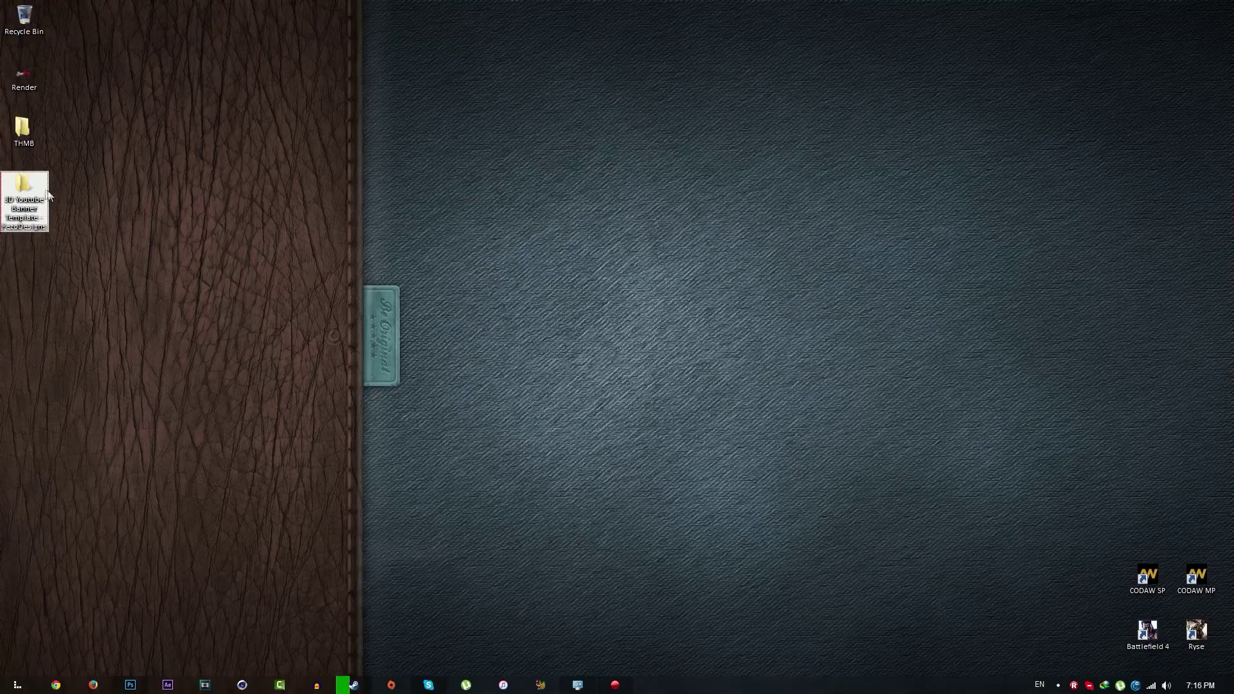
double_click(40, 191)
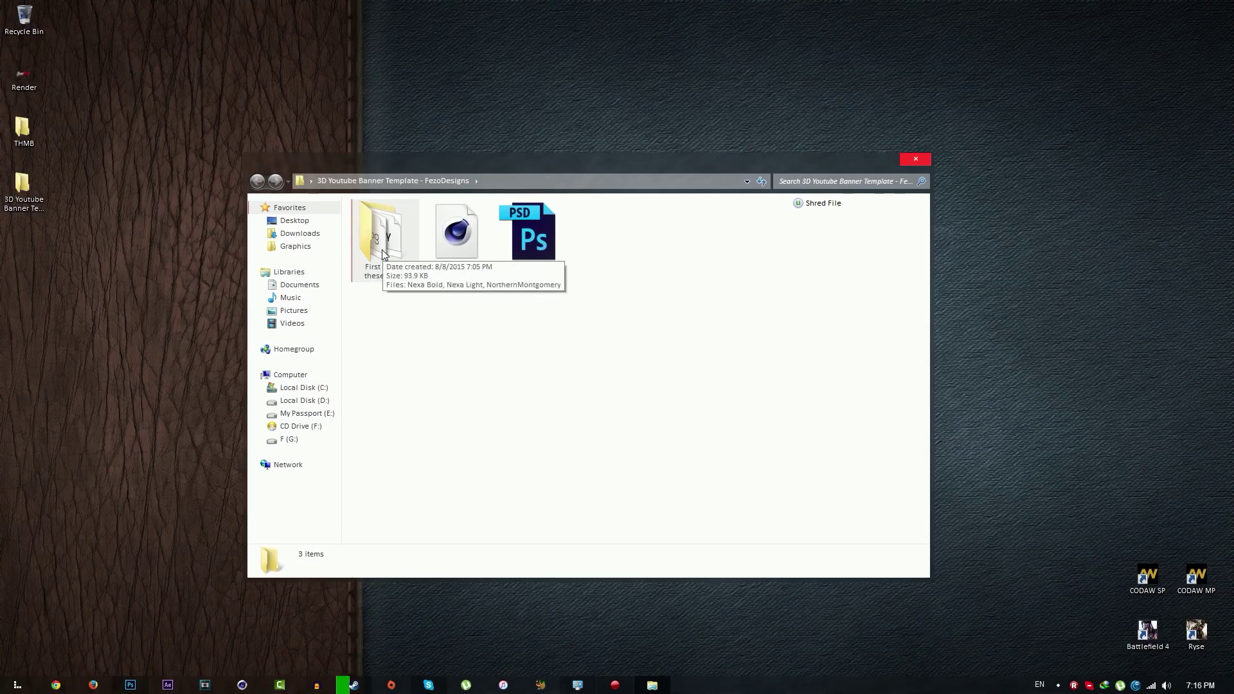
double_click(390, 245)
drag(435, 345, 386, 221)
right_click(381, 240)
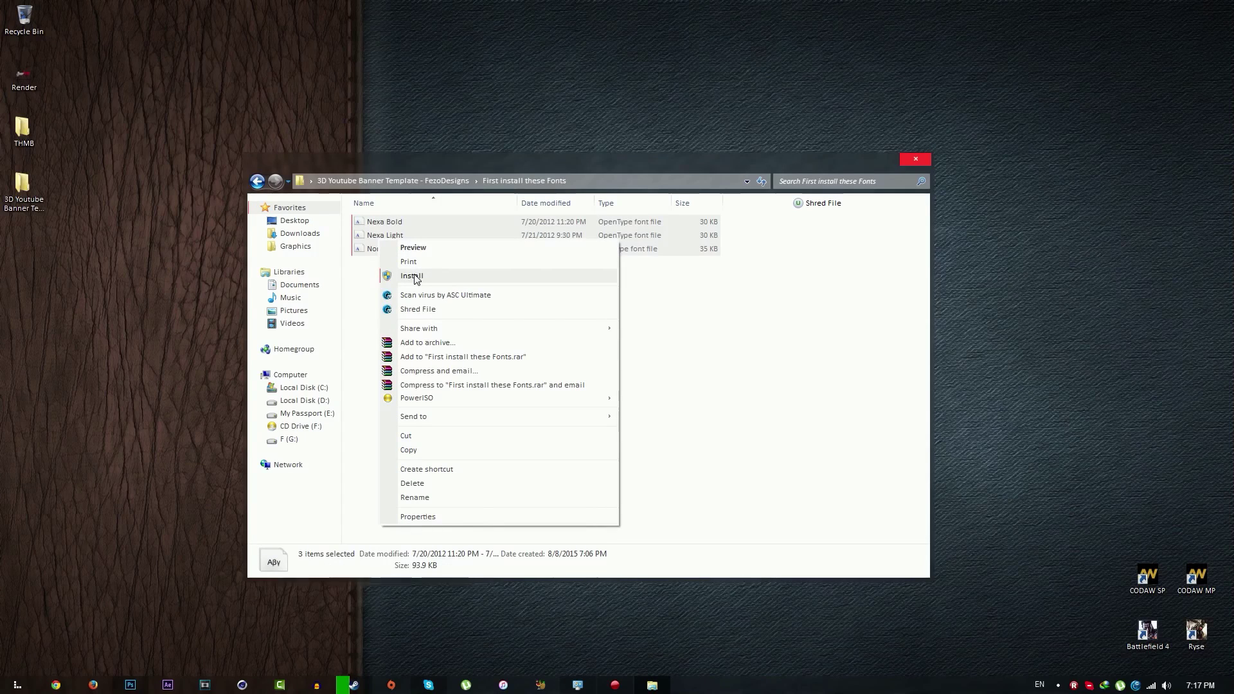
click(366, 278)
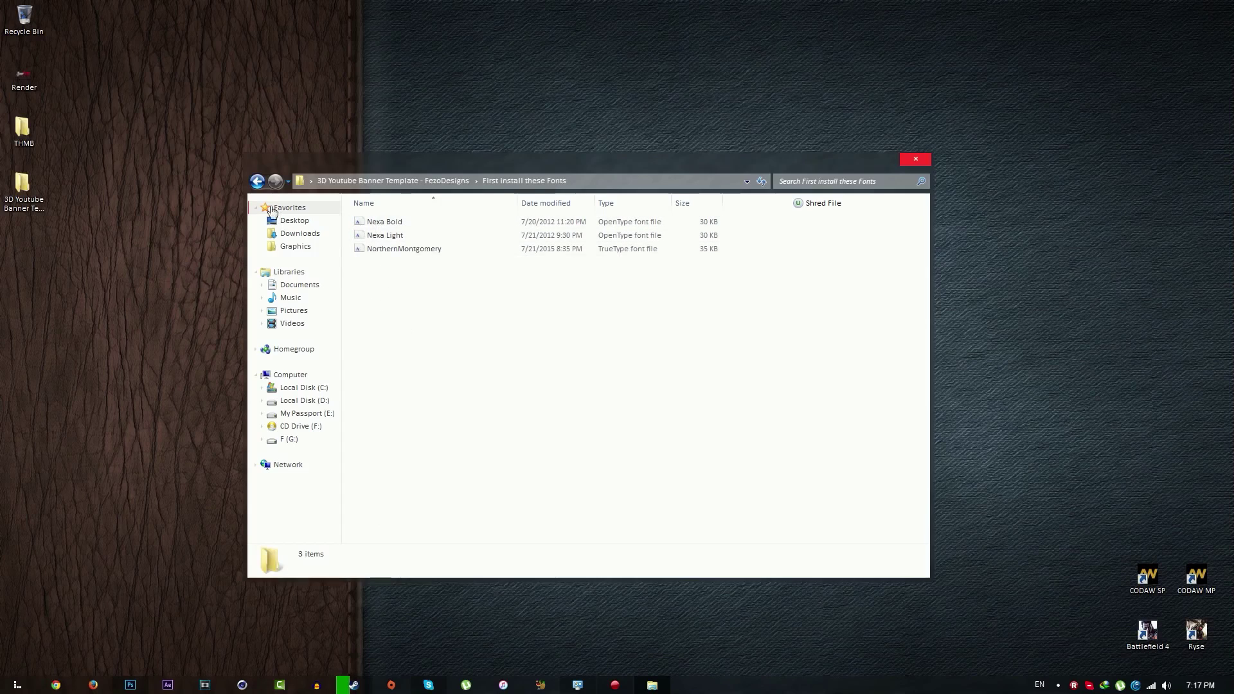
click(257, 181)
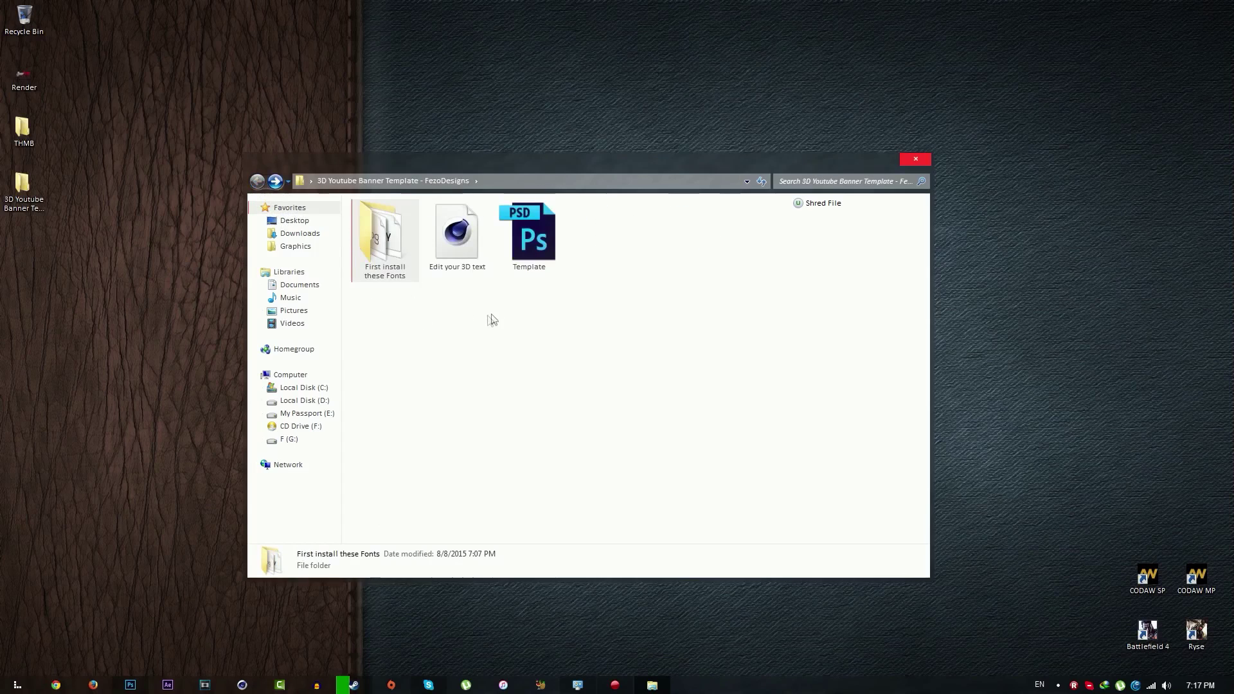
Step: Open the Edit your 3D text project and inspect the properties of the MoText and MoText.1 objects
click(457, 249)
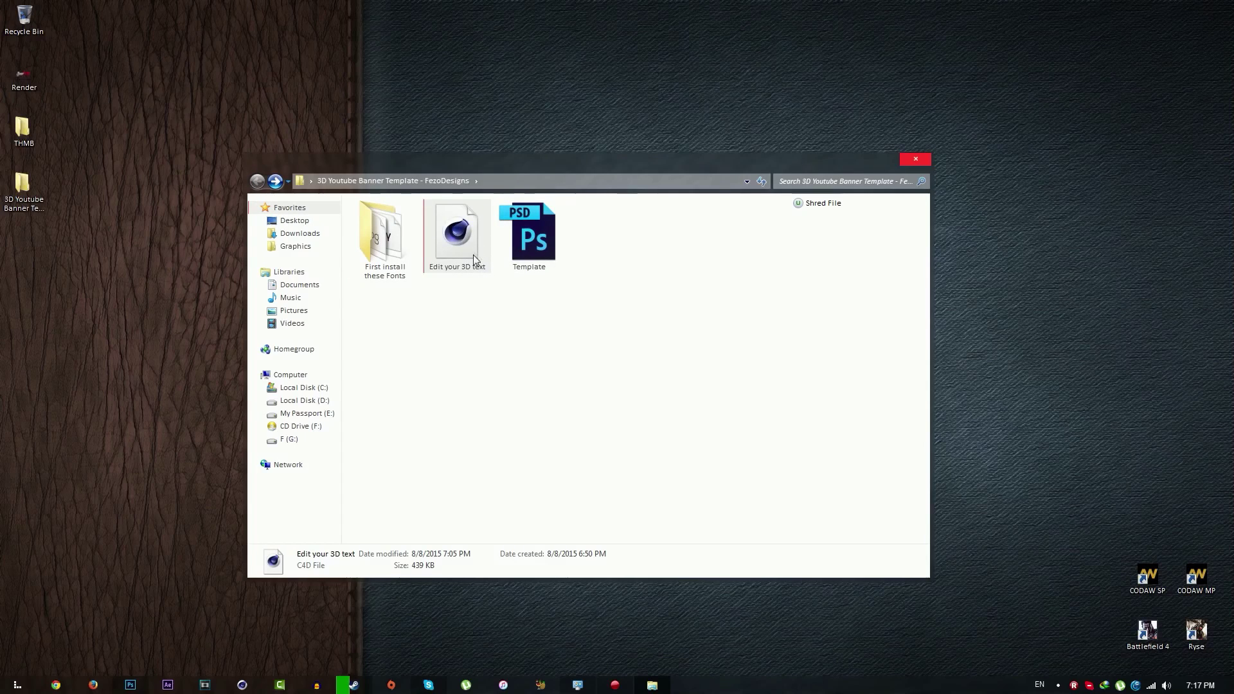
double_click(453, 238)
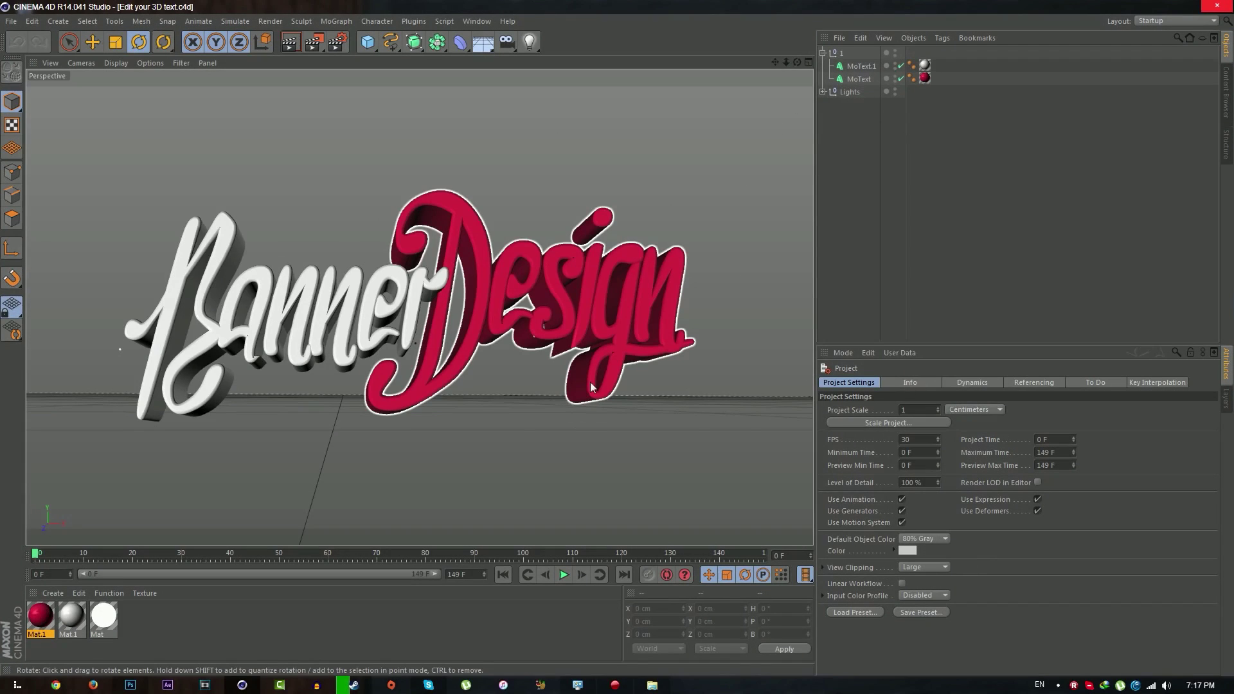
click(856, 66)
click(859, 79)
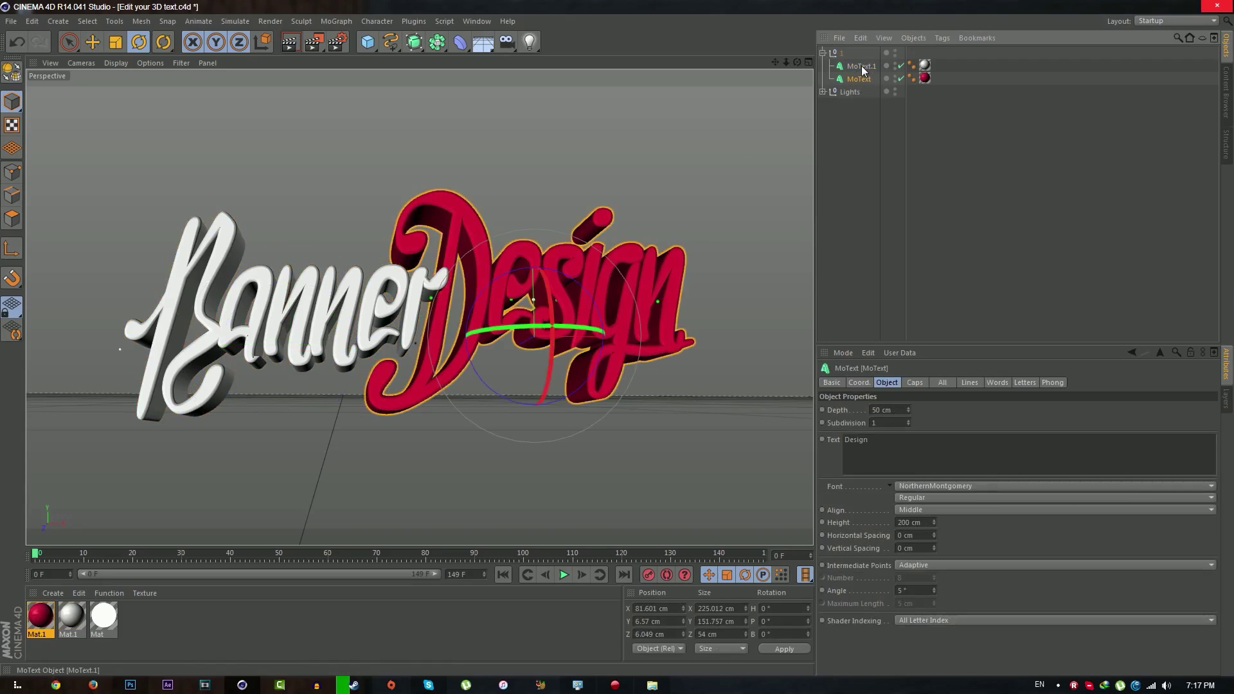
click(866, 66)
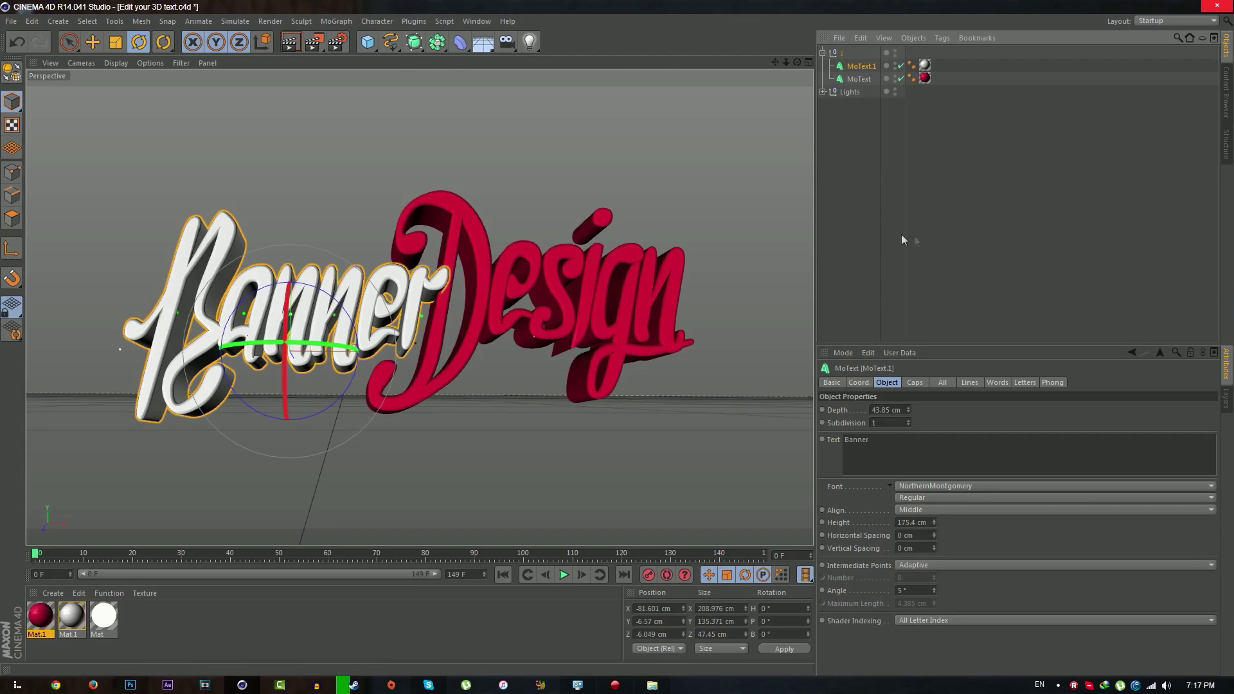
click(862, 210)
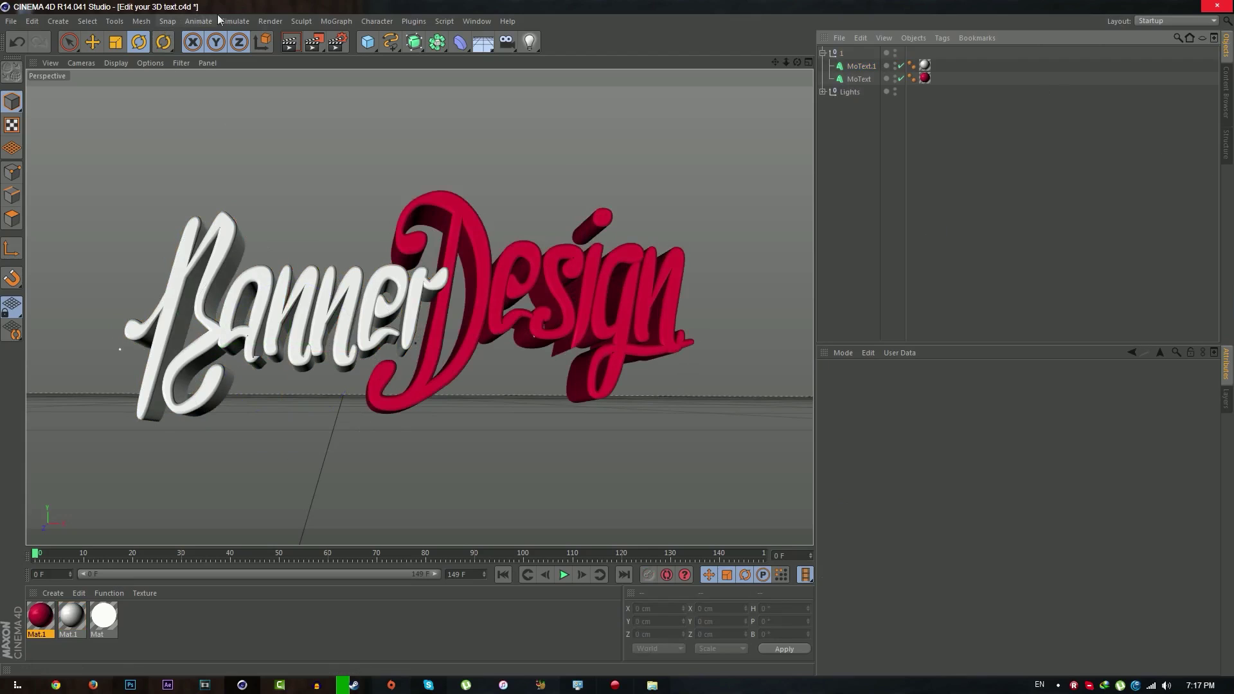
Step: Open the render settings and review the output width and height
click(335, 45)
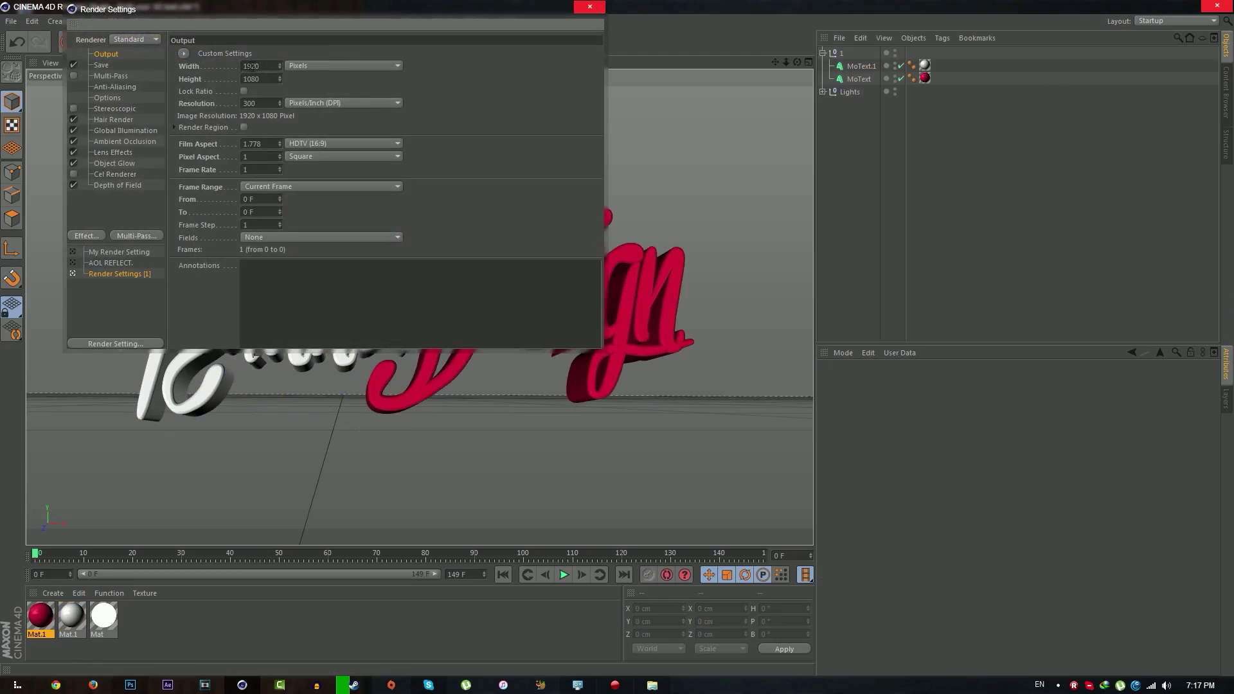
drag(297, 17, 303, 23)
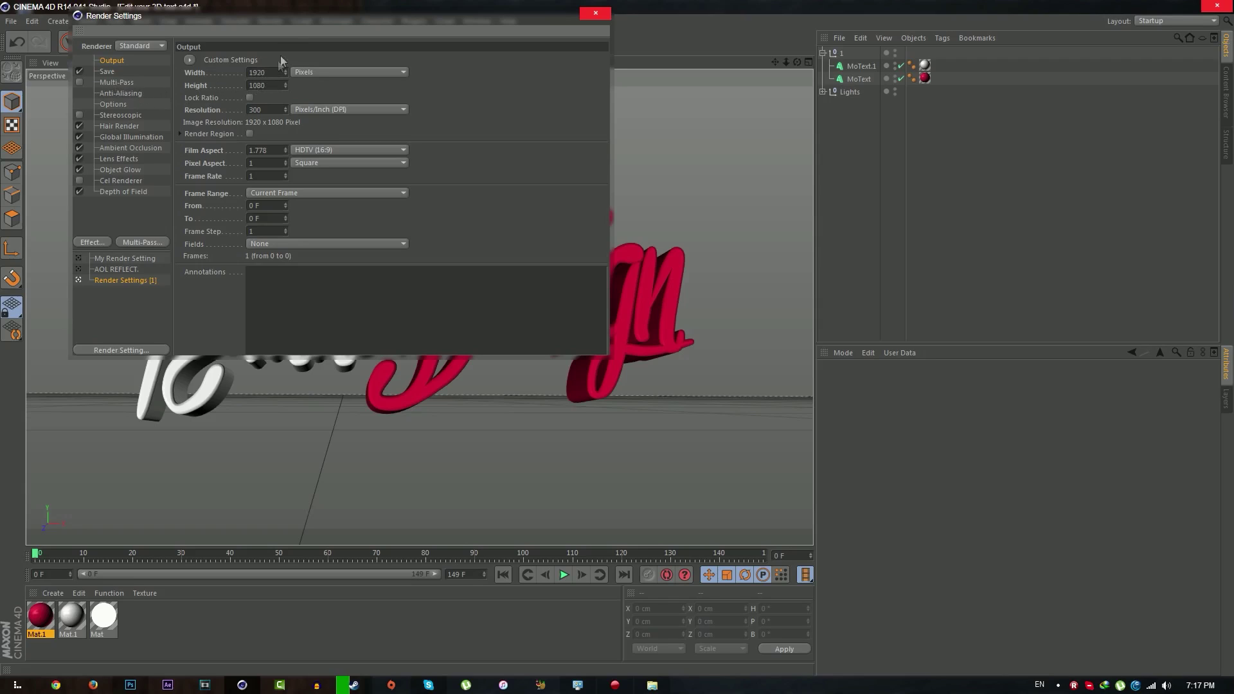
mouse_move(287, 25)
mouse_down()
mouse_move(286, 54)
mouse_move(271, 42)
mouse_move(278, 21)
mouse_move(263, 15)
mouse_move(264, 24)
mouse_up()
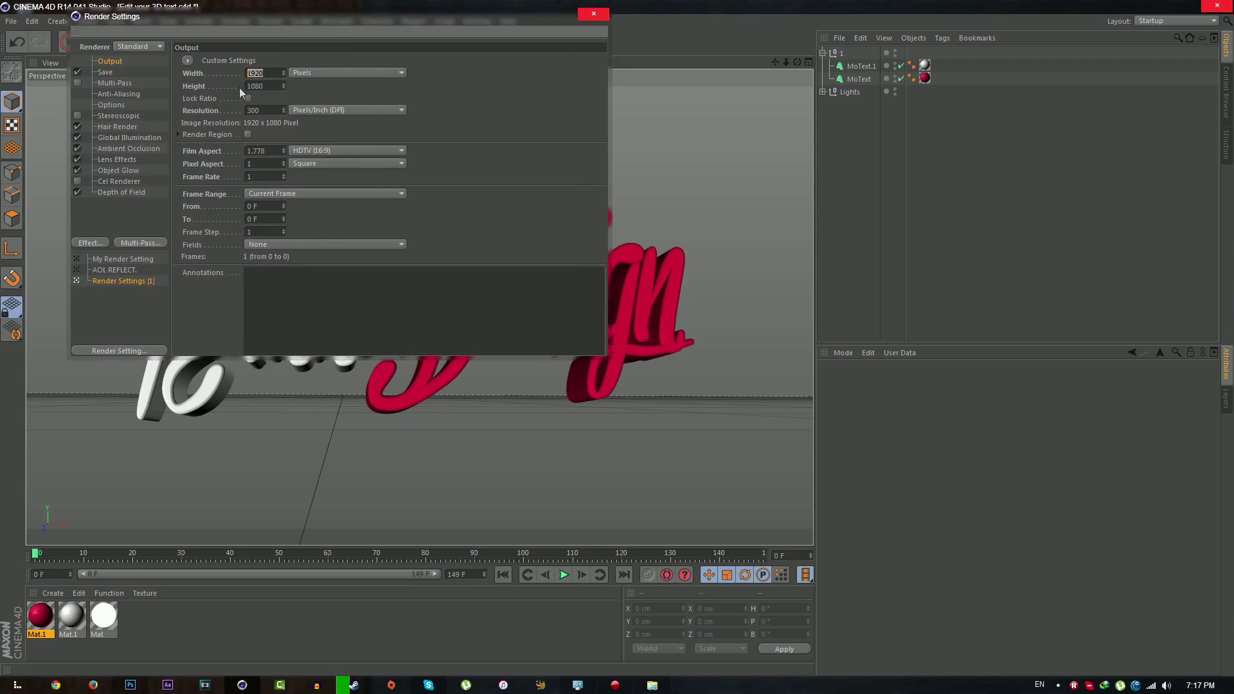
click(257, 85)
click(267, 73)
double_click(265, 86)
Step: Review the render's save options and Desktop file location, leaving the file name as is, and close the render settings
click(104, 73)
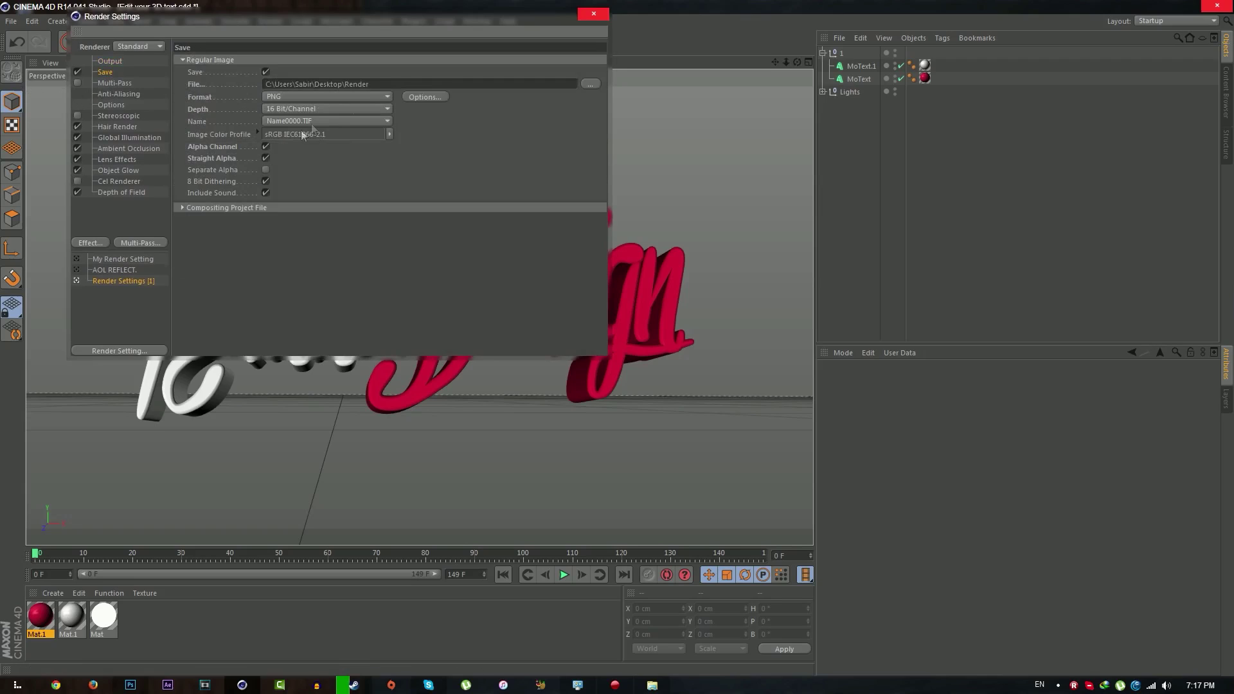
click(590, 84)
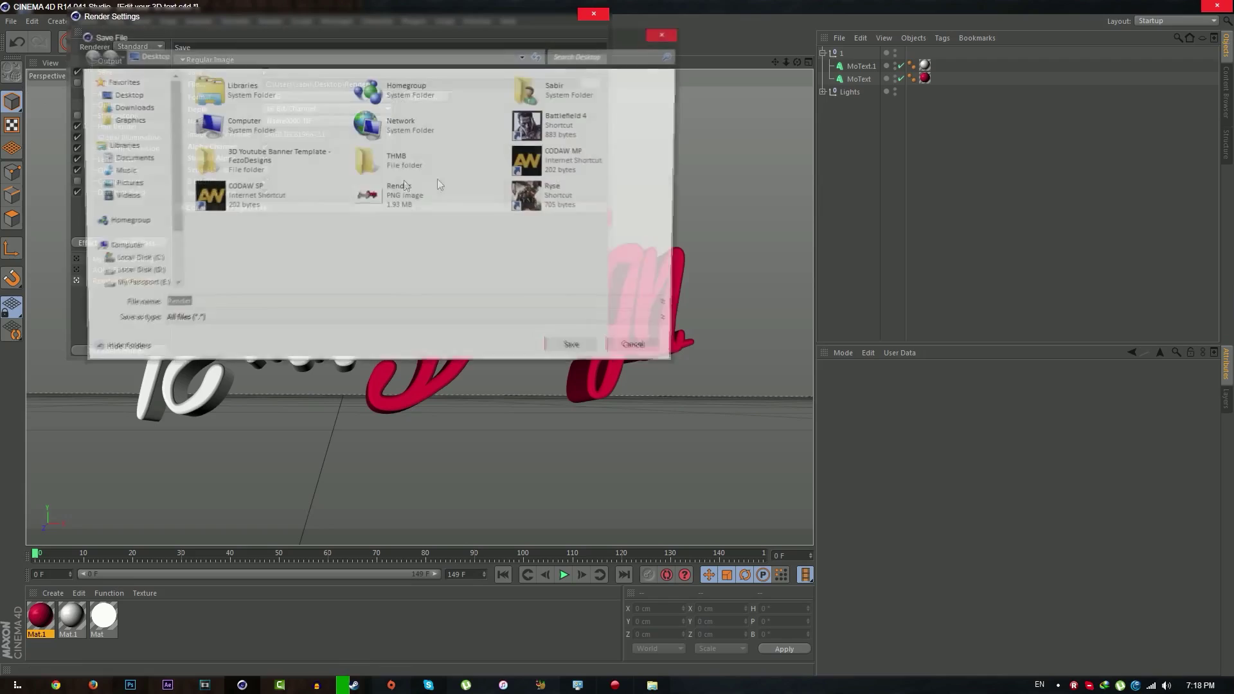
click(129, 96)
mouse_move(319, 35)
mouse_down()
mouse_move(329, 58)
mouse_move(316, 53)
mouse_up()
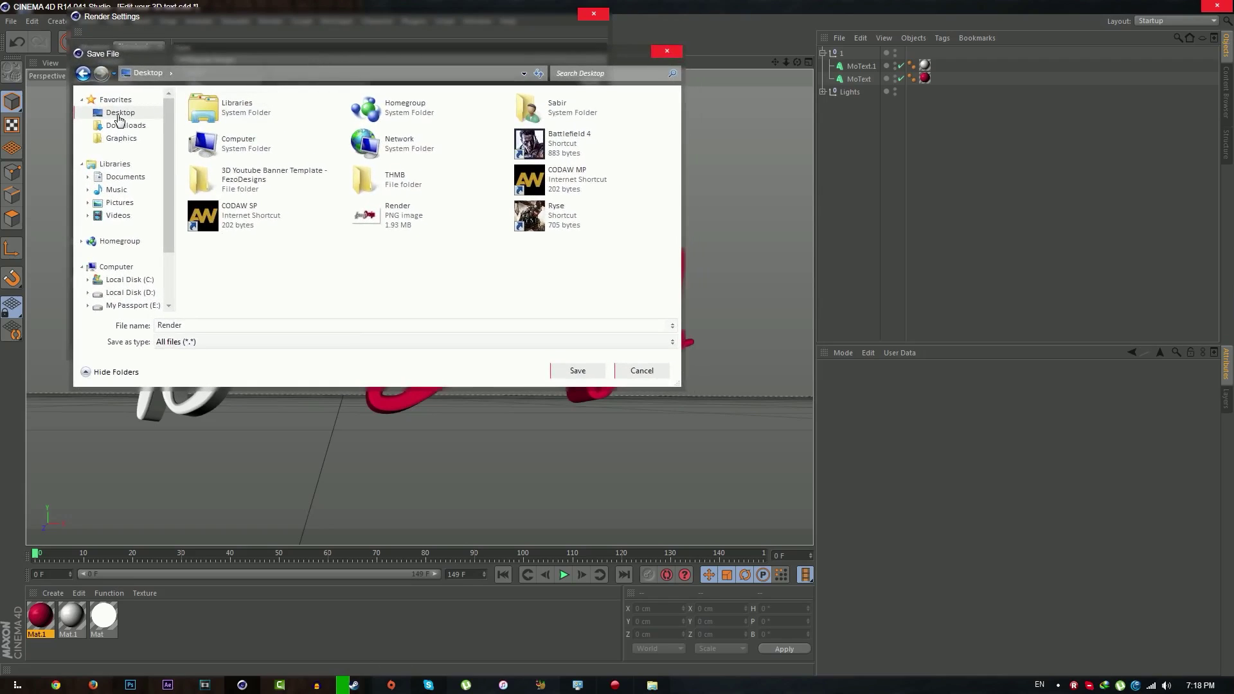
double_click(193, 326)
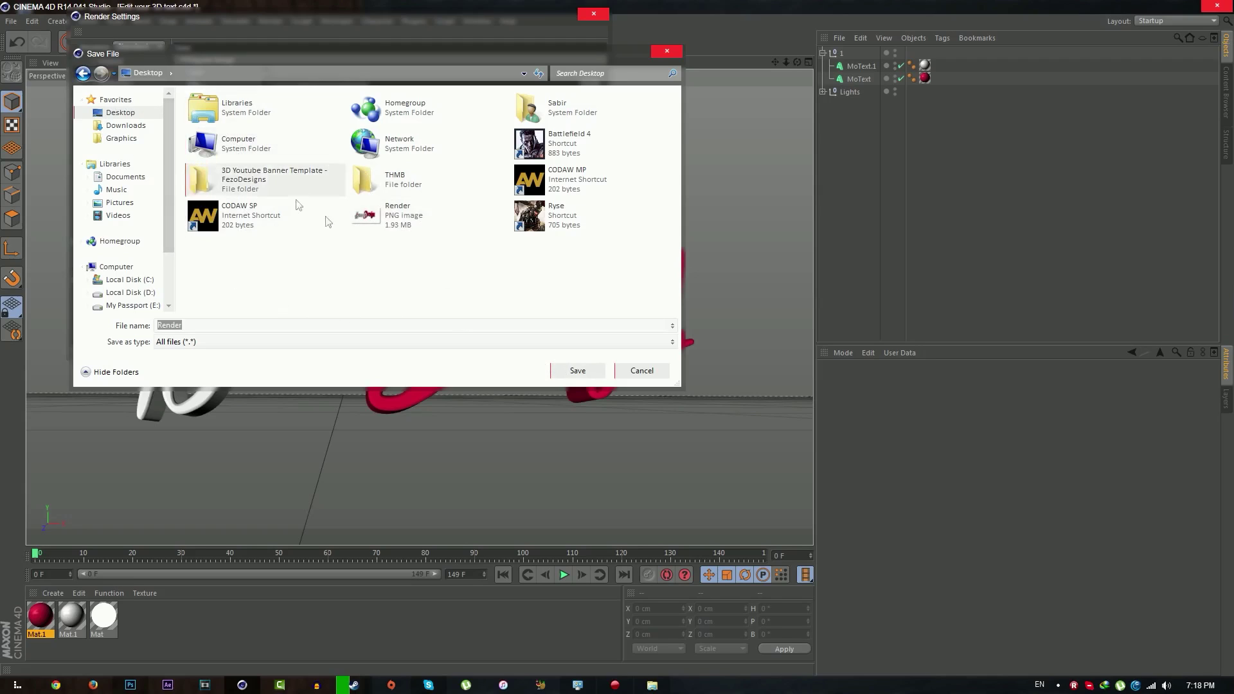
click(639, 370)
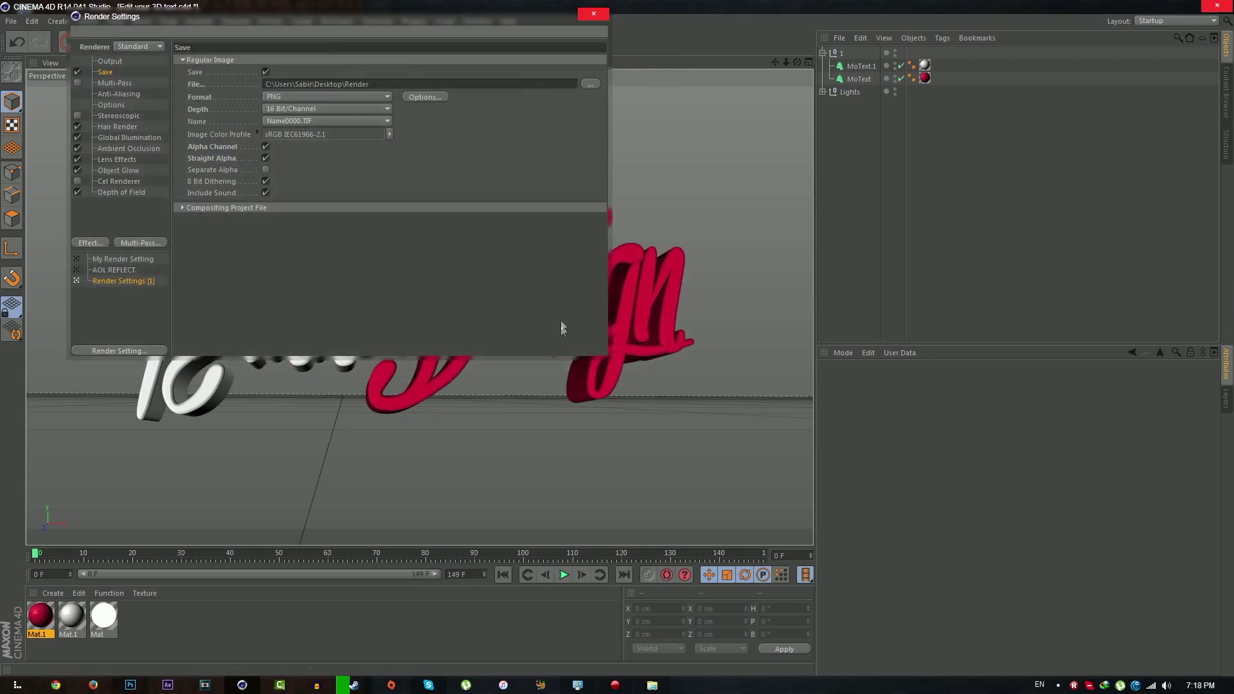
click(592, 13)
Step: Switch to Photoshop and hide the 3D Text group in the YouTube Banner Template document
click(1187, 7)
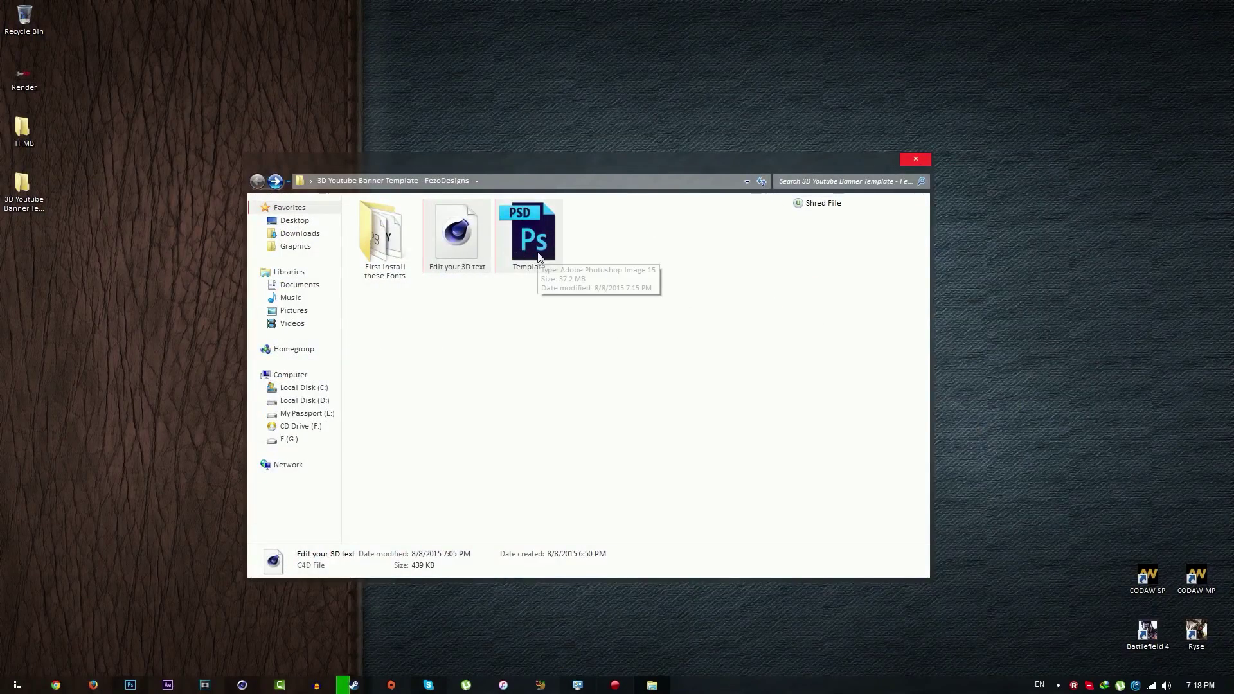
click(130, 685)
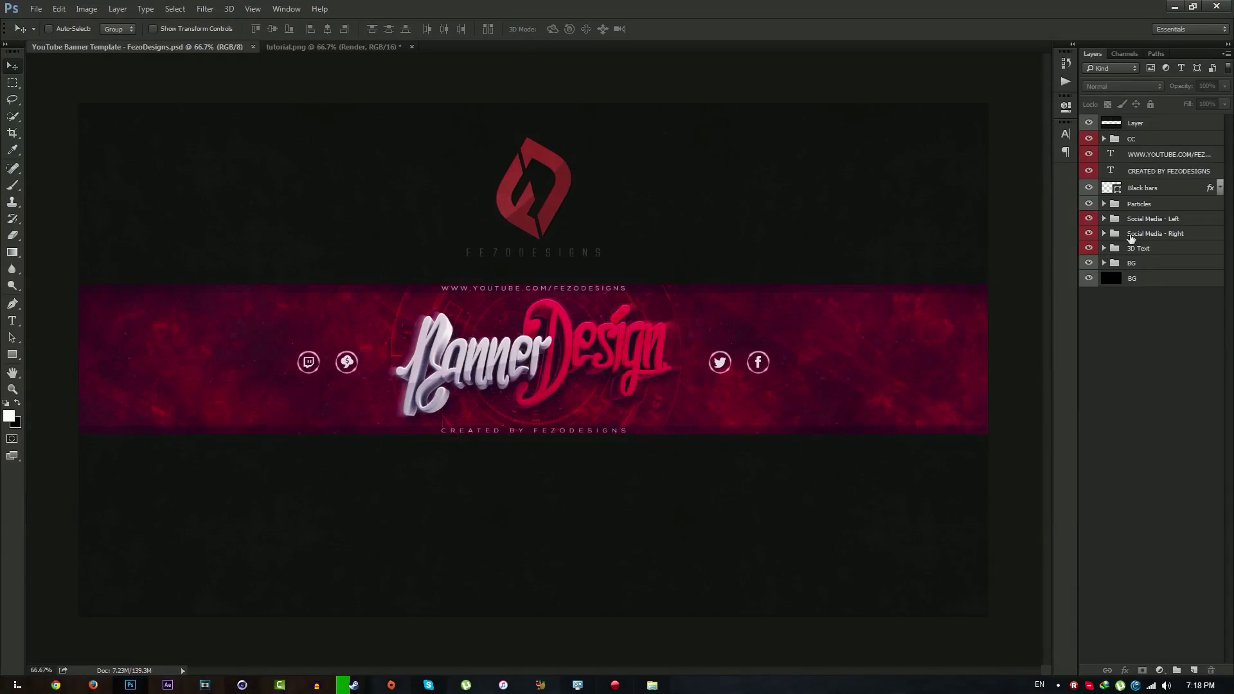
click(1141, 252)
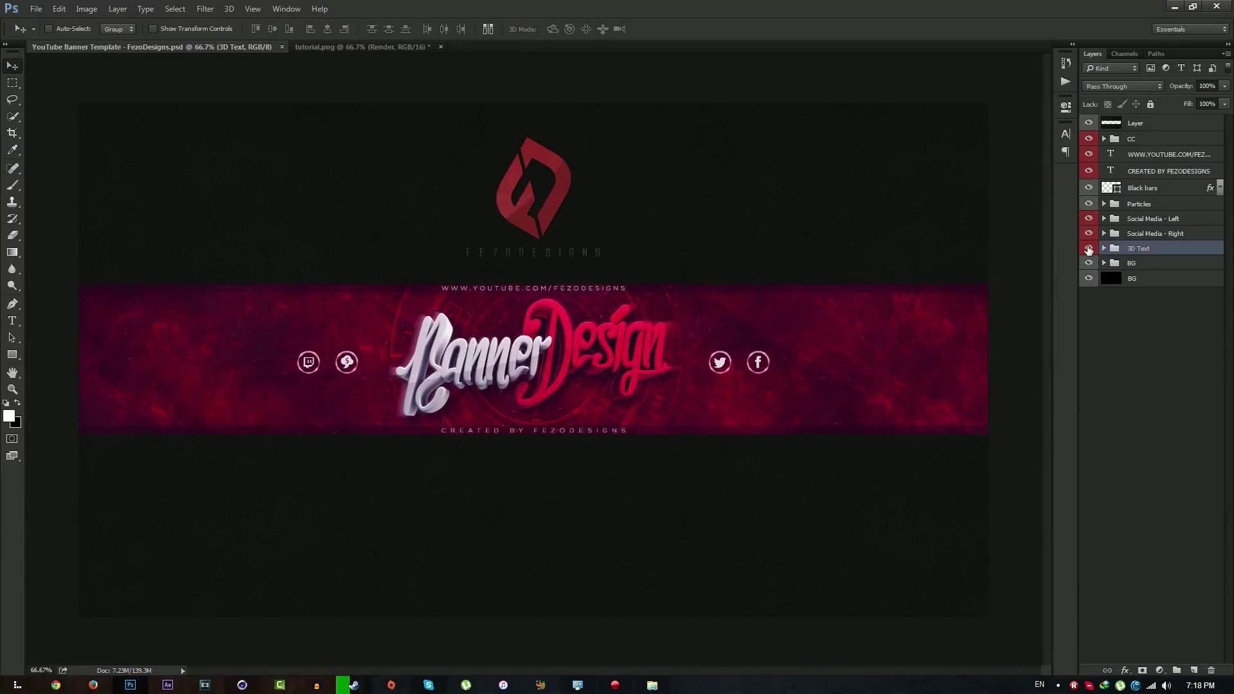
click(1087, 250)
click(1094, 365)
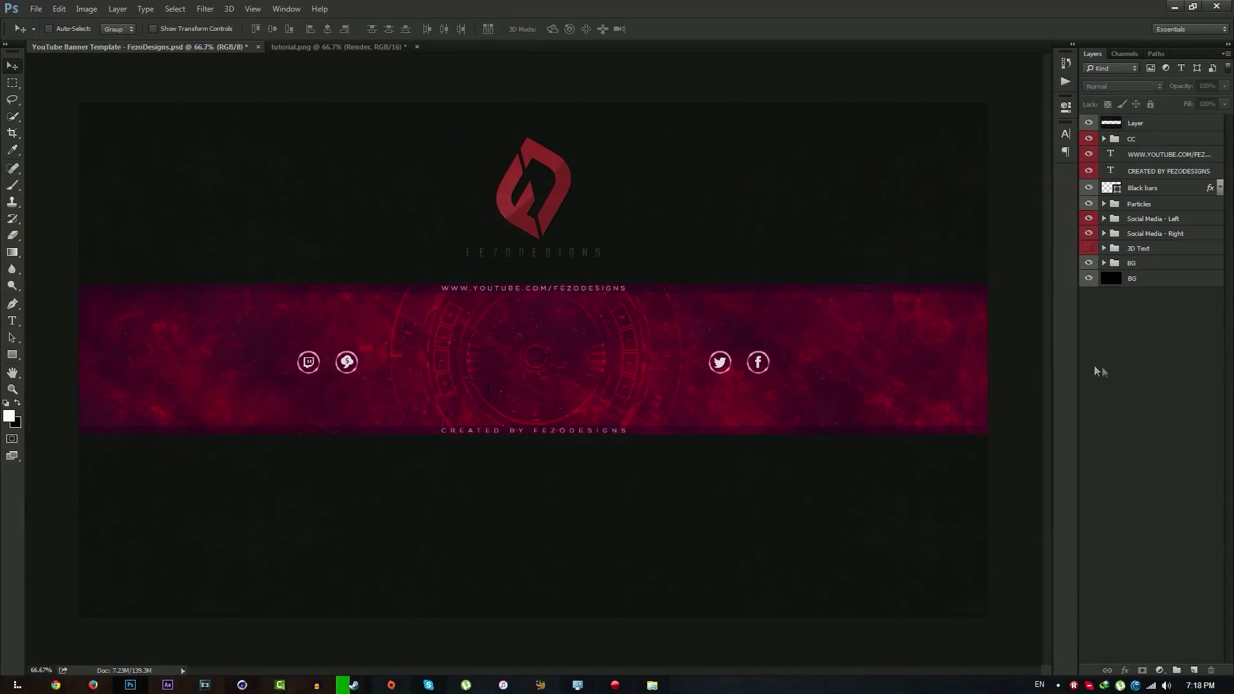
Step: Close the tutorial.png document and open Render.png from the Desktop
click(417, 47)
click(620, 260)
click(39, 9)
click(44, 36)
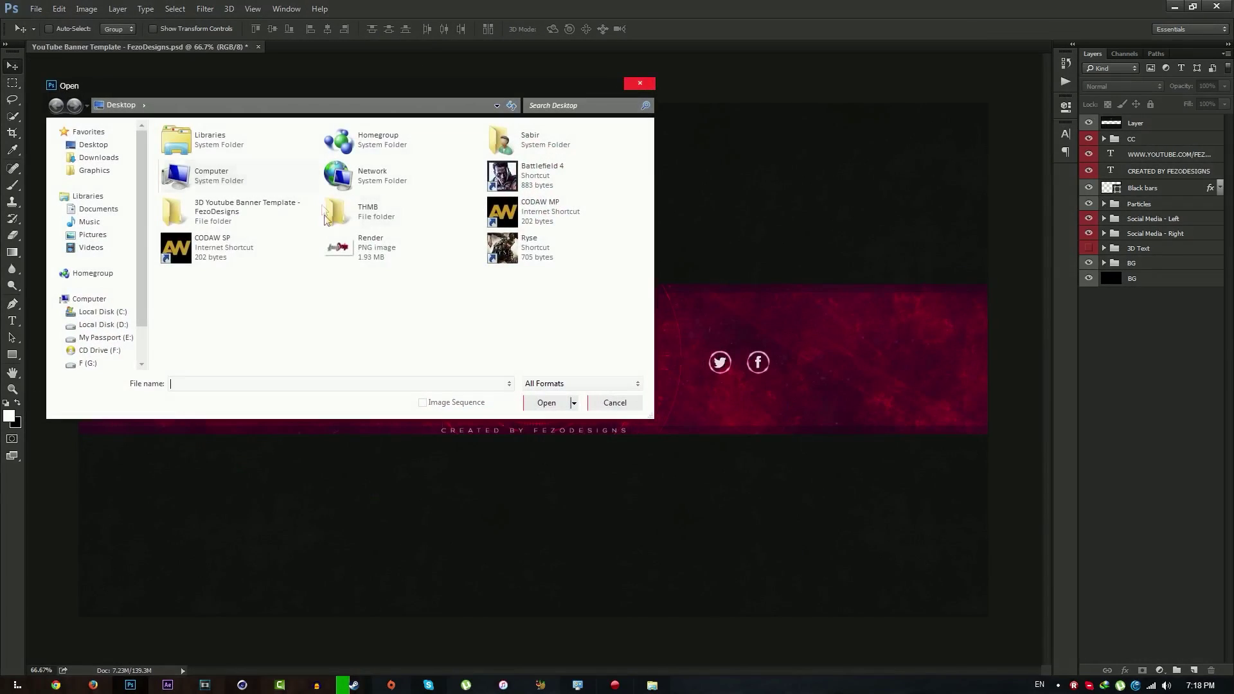
double_click(352, 248)
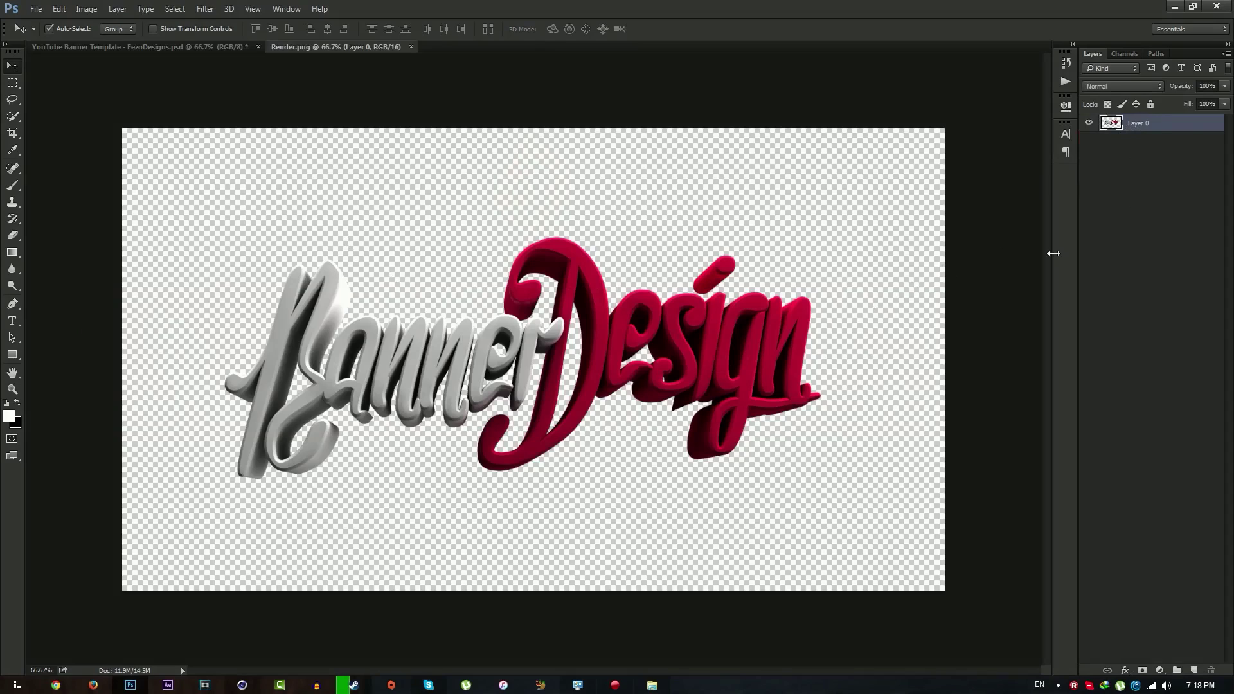
Step: Duplicate Layer 0 of the render
key(ctrl+j)
click(206, 9)
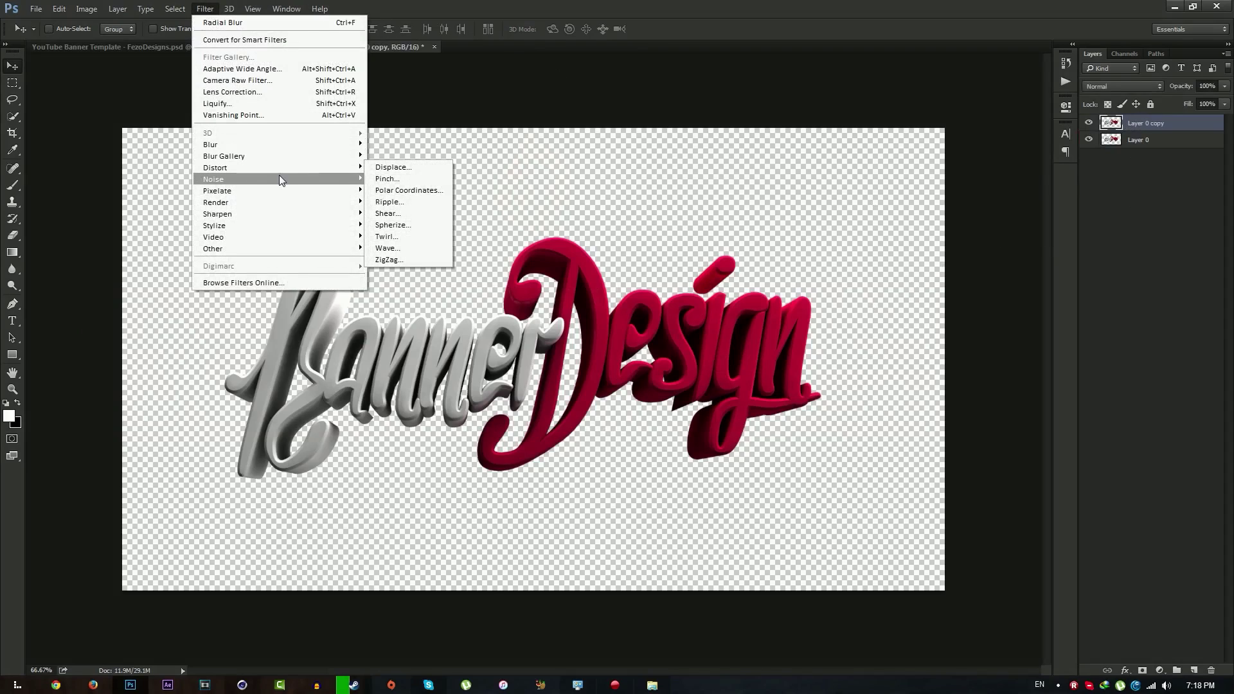
mouse_move(278, 179)
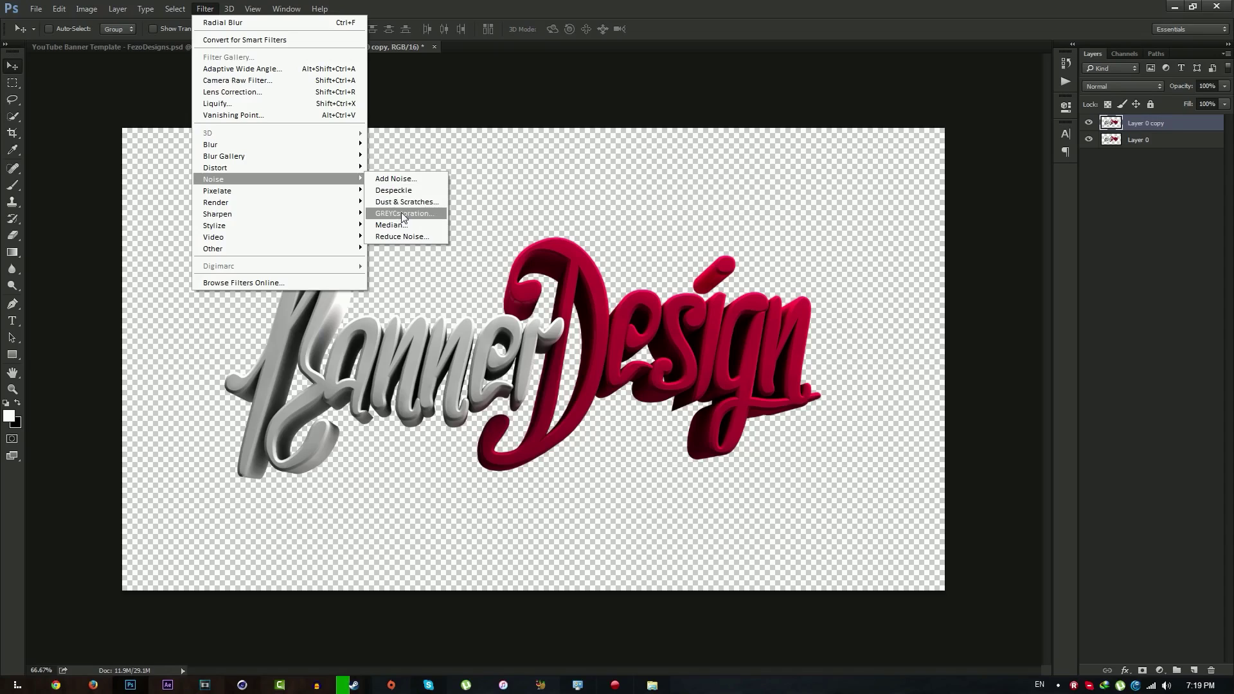
click(209, 9)
click(209, 9)
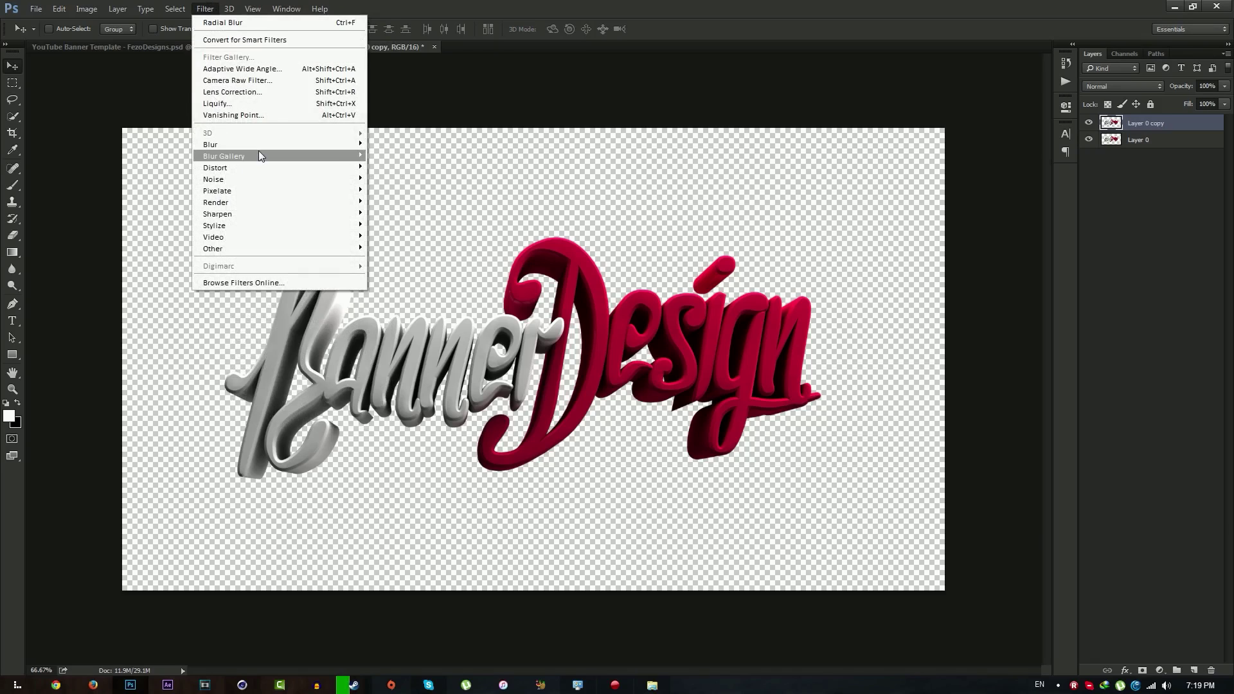
mouse_move(241, 179)
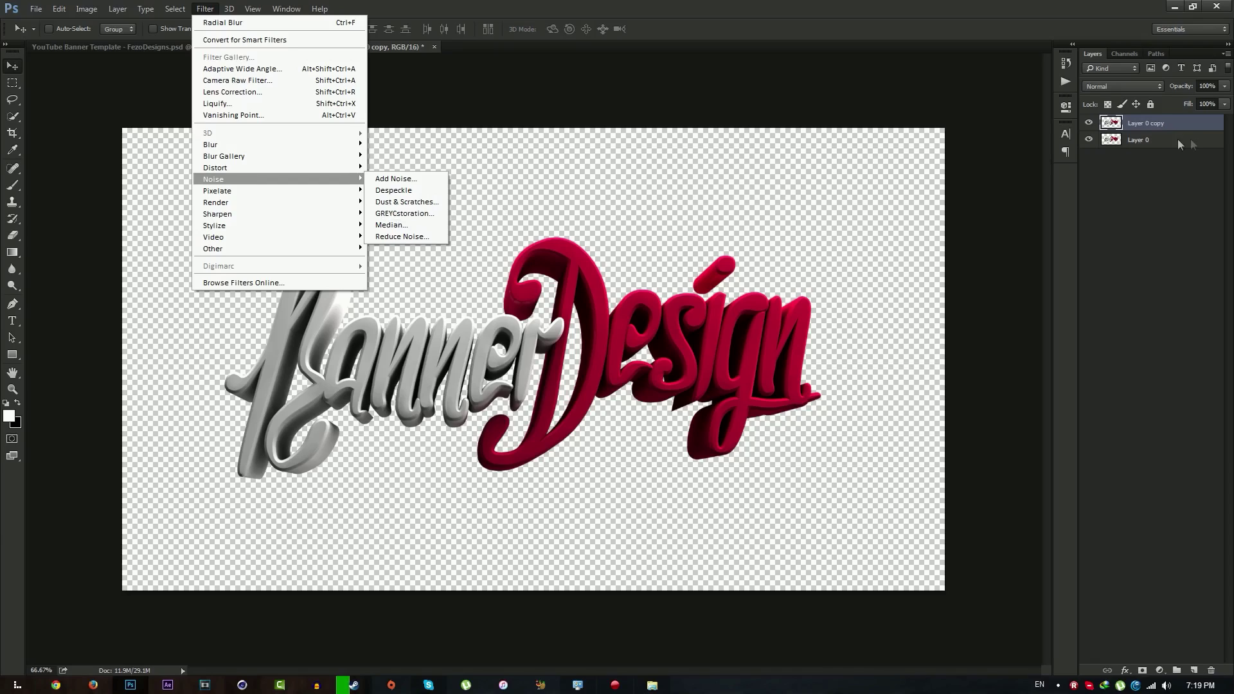
click(1132, 146)
Step: Apply the GREYCstoration noise filter to the duplicated layer with its preset values, after inspecting the lettering in the preview
click(204, 8)
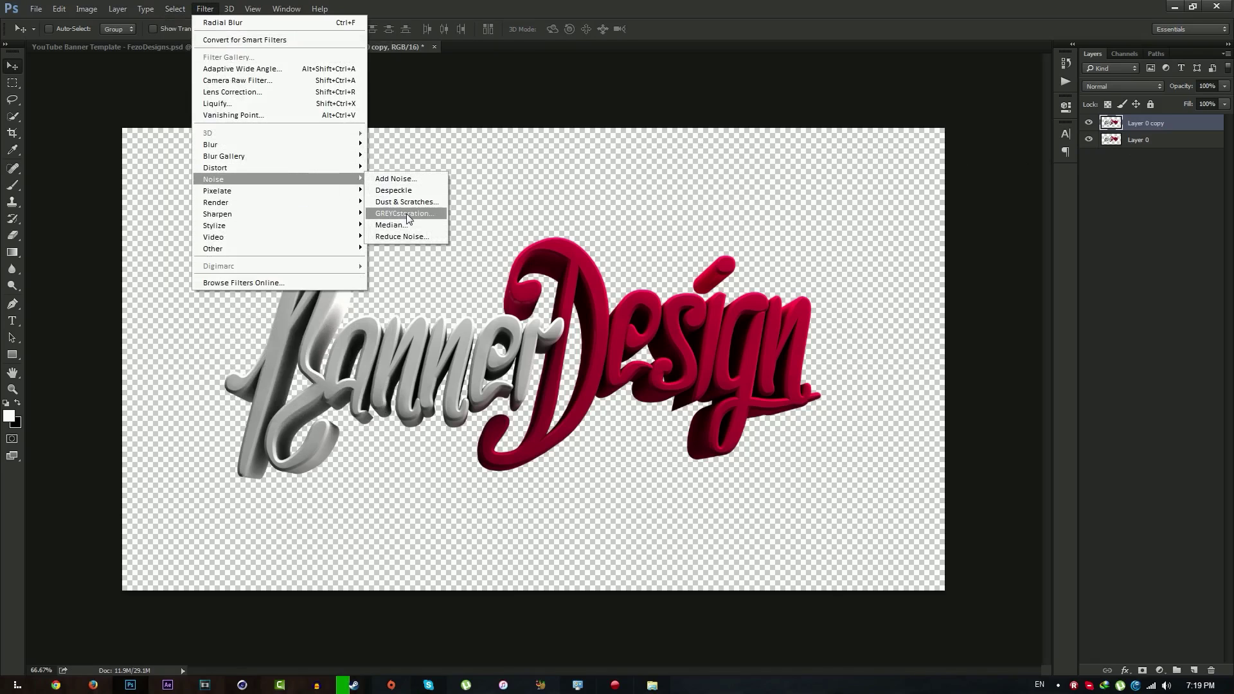
click(407, 219)
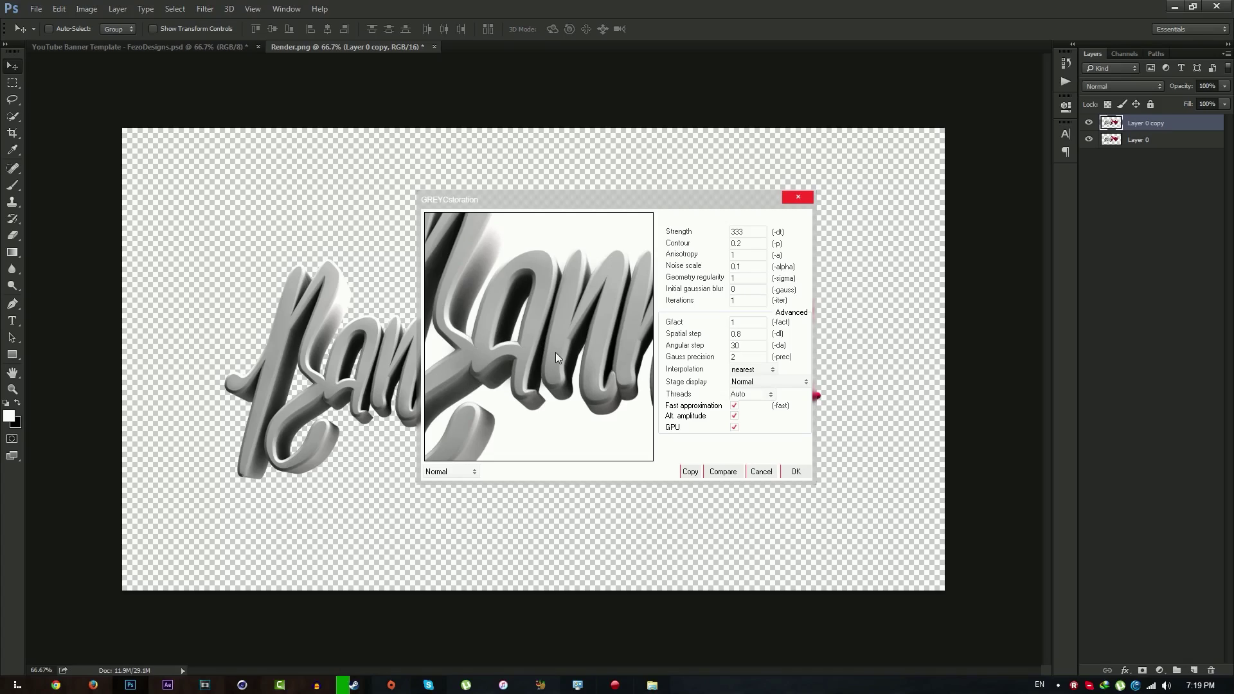
drag(555, 352, 573, 360)
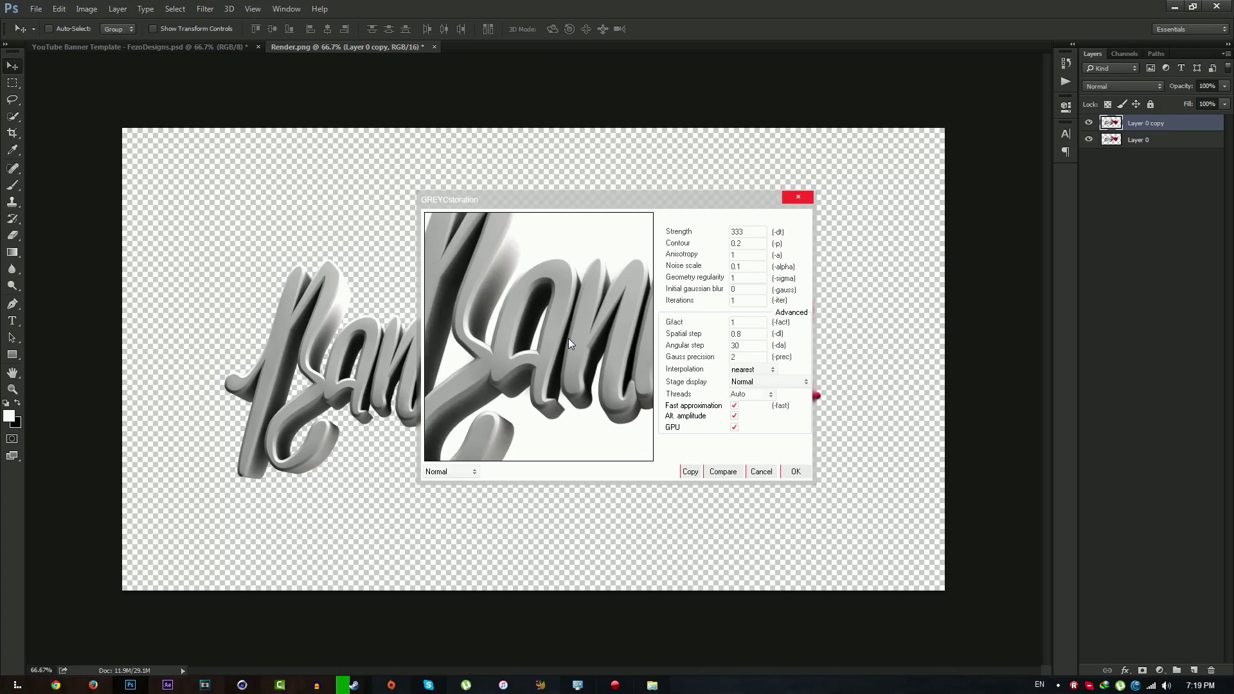
drag(570, 344, 541, 357)
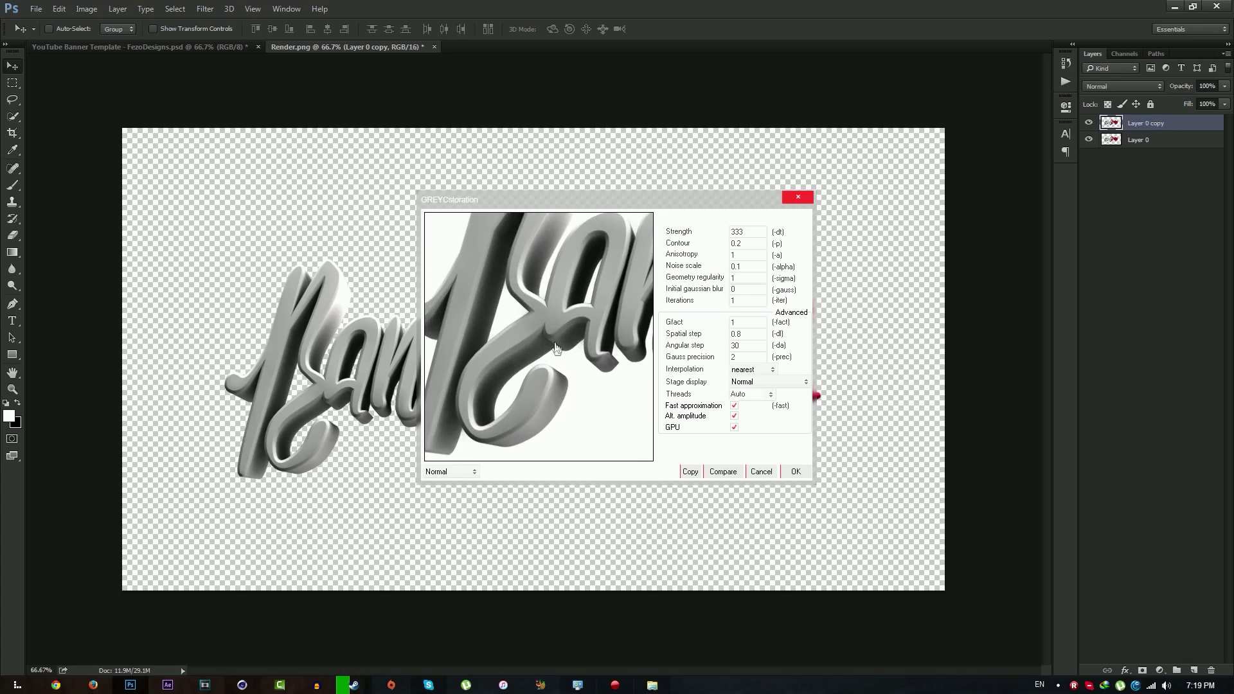
drag(564, 316, 566, 351)
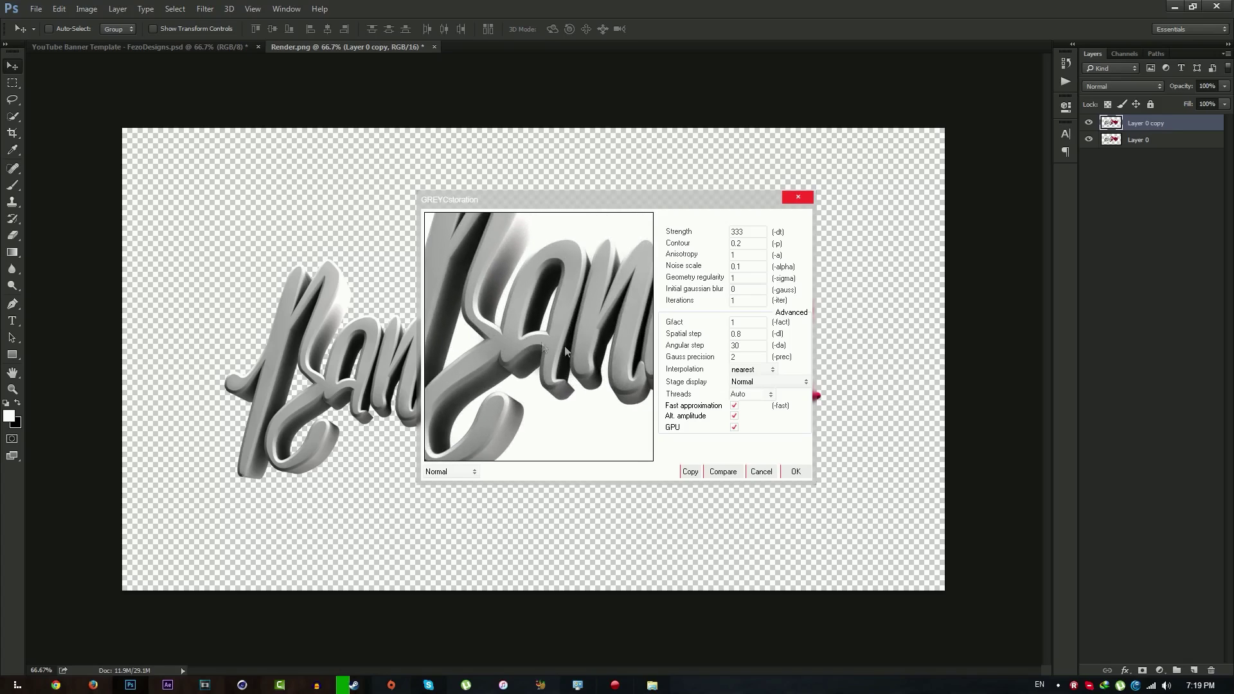
click(796, 476)
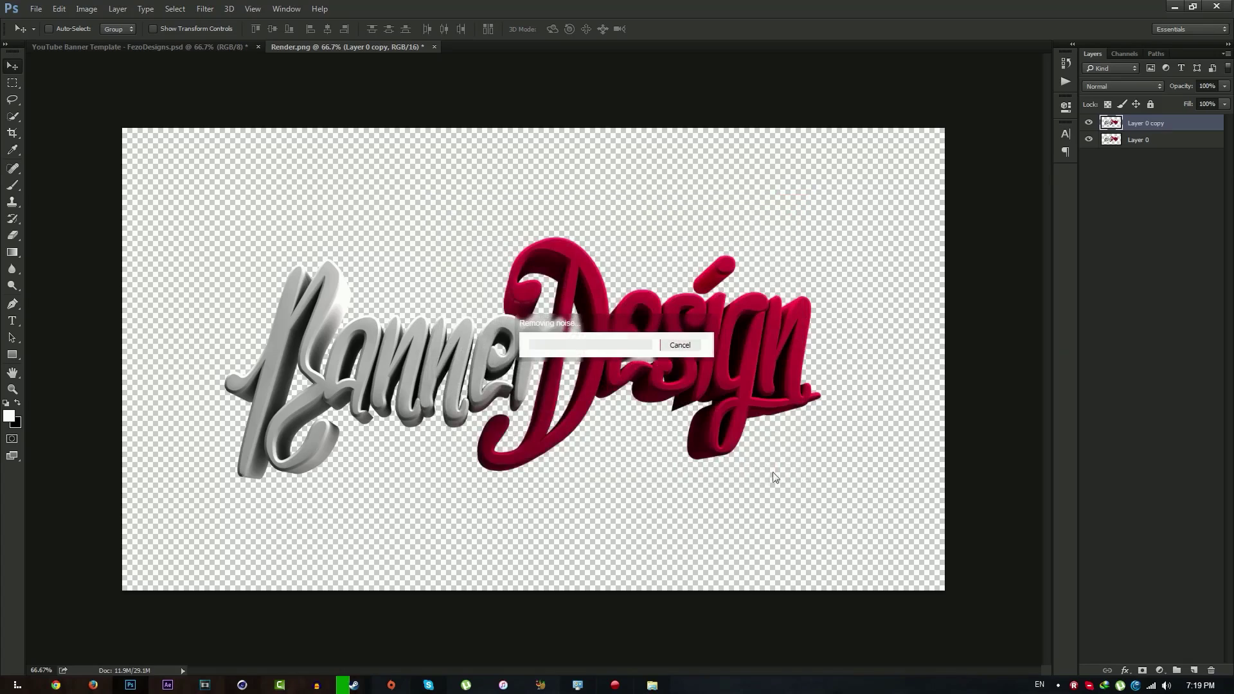
Step: Merge Layer 0 and its filtered copy into one layer and rename it Render
shift+click(1156, 144)
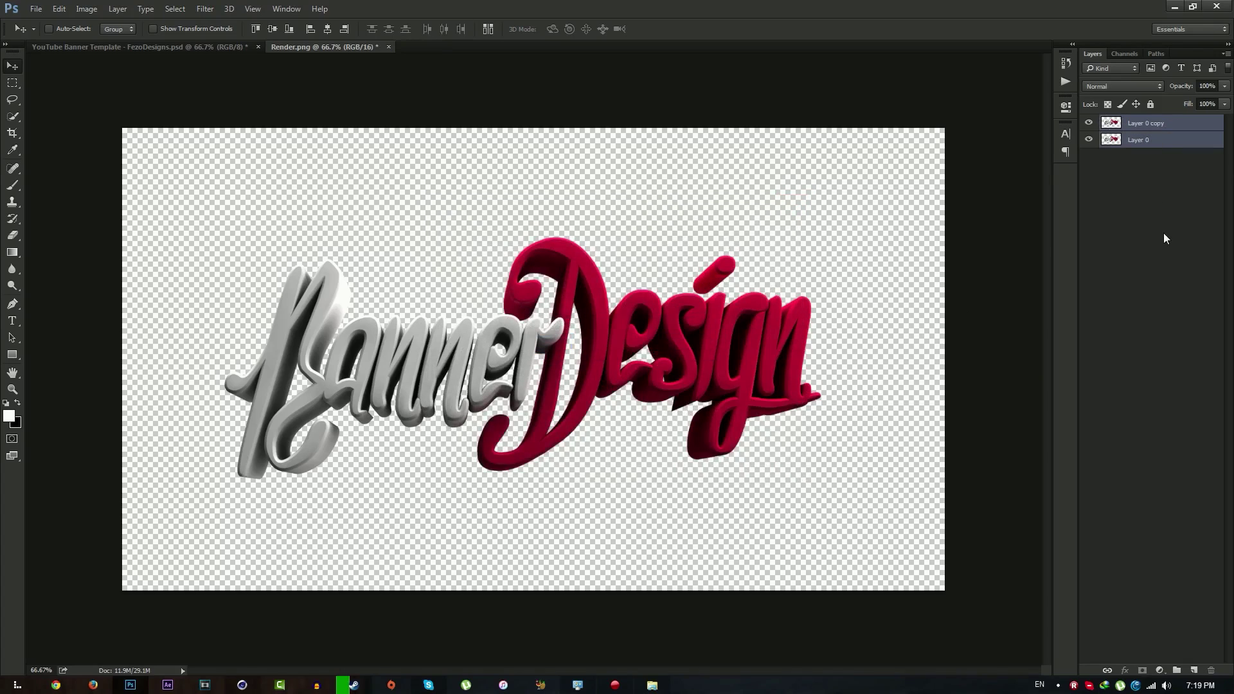
right_click(1144, 134)
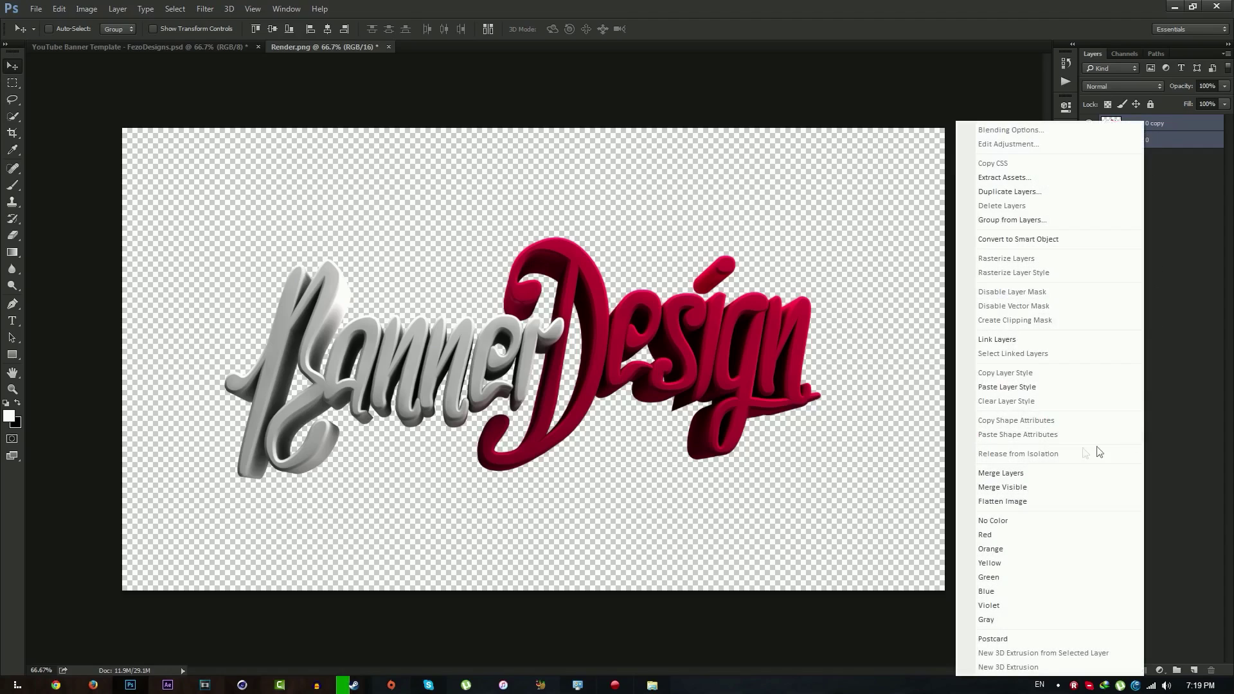
click(1005, 475)
double_click(1150, 123)
text(Render)
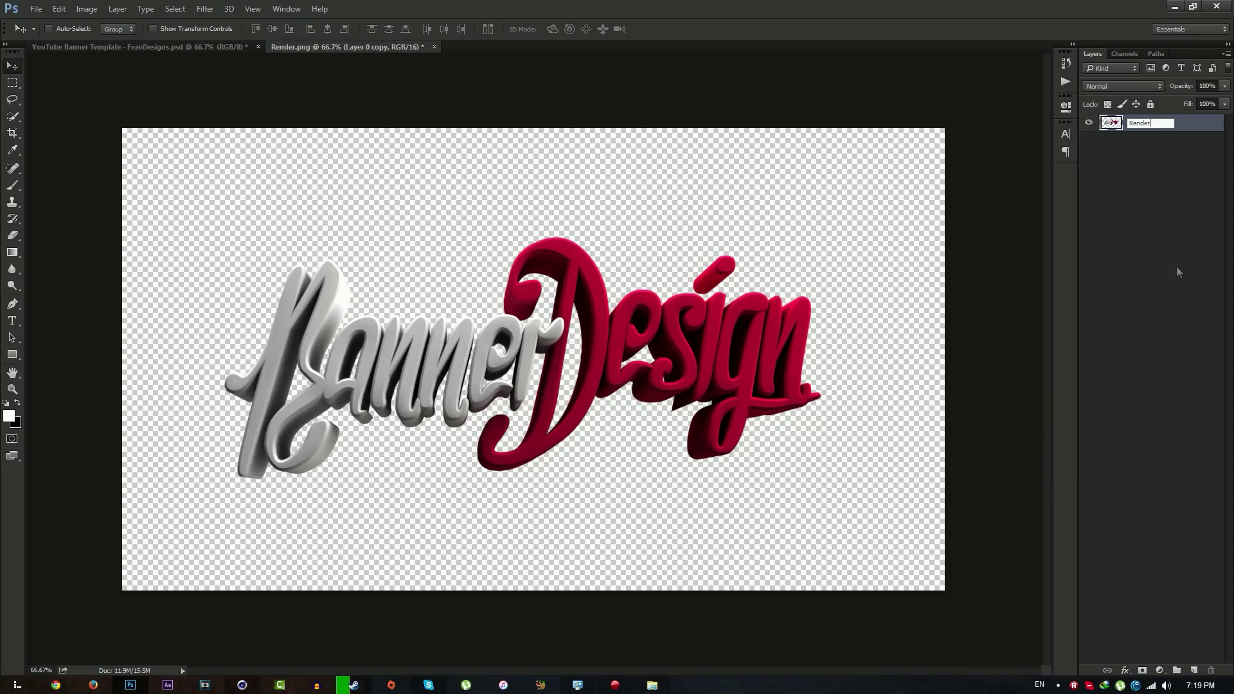
key(Return)
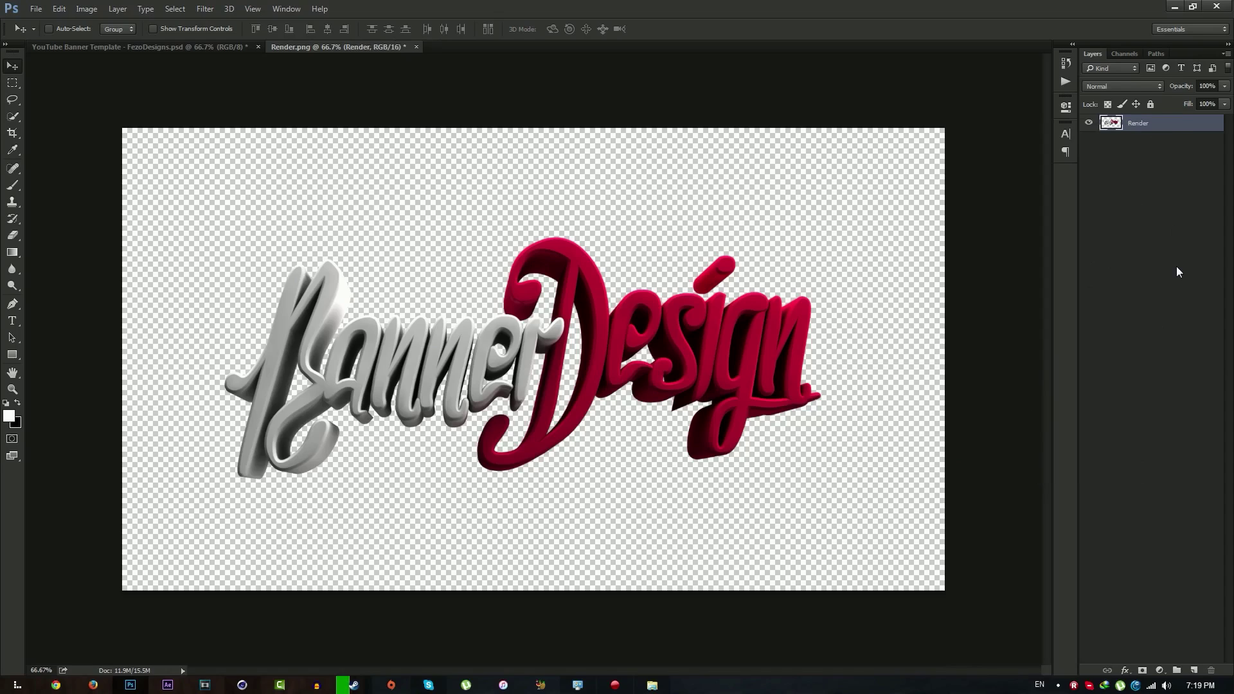
Step: Duplicate the Render layer into the YouTube Banner Template document and place it directly above the 3D Text group
right_click(1136, 122)
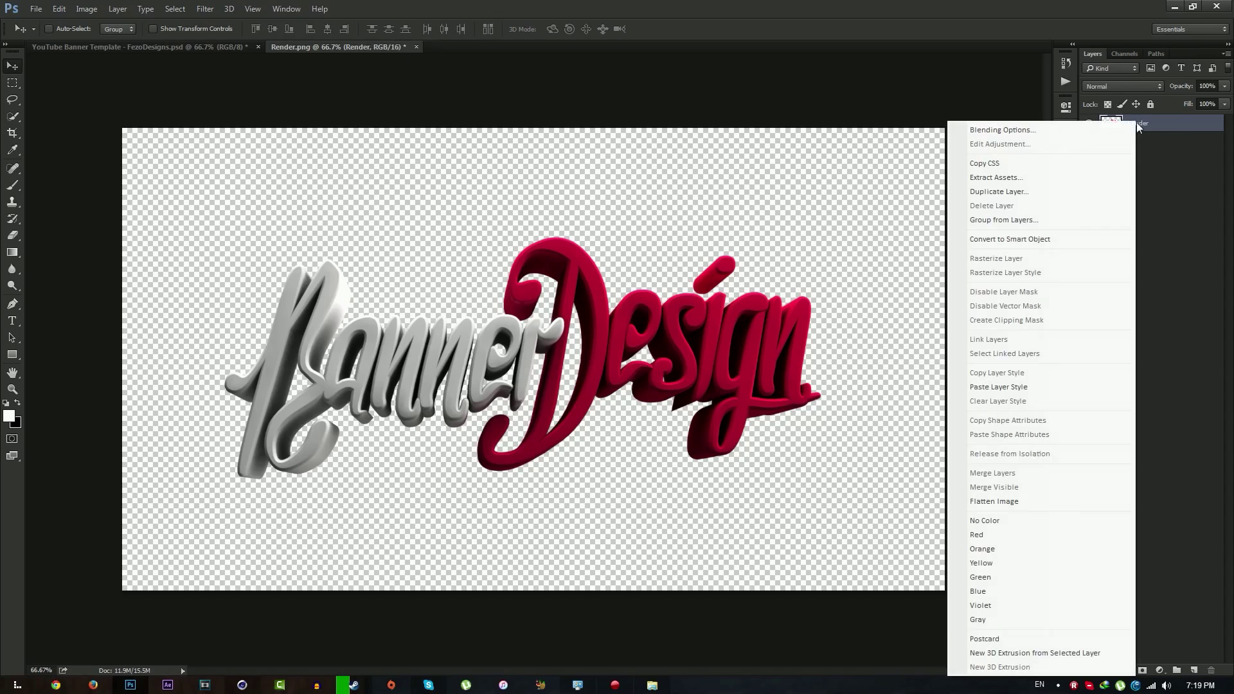
click(999, 192)
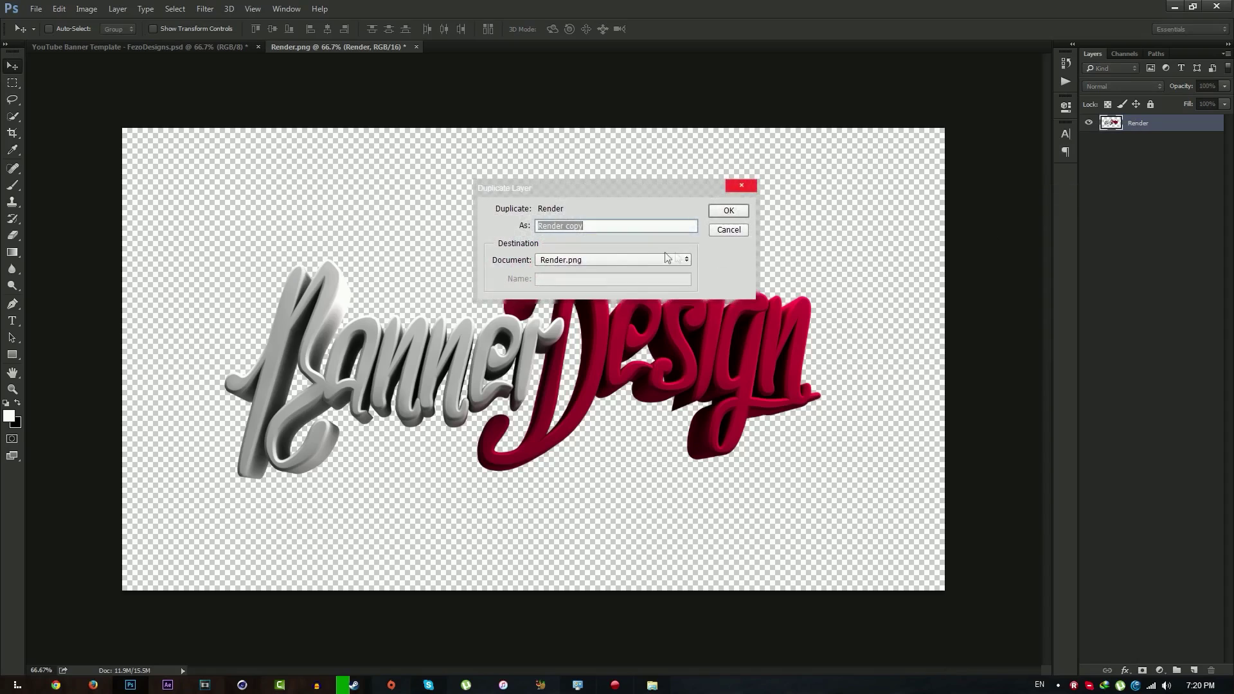
click(564, 263)
click(554, 272)
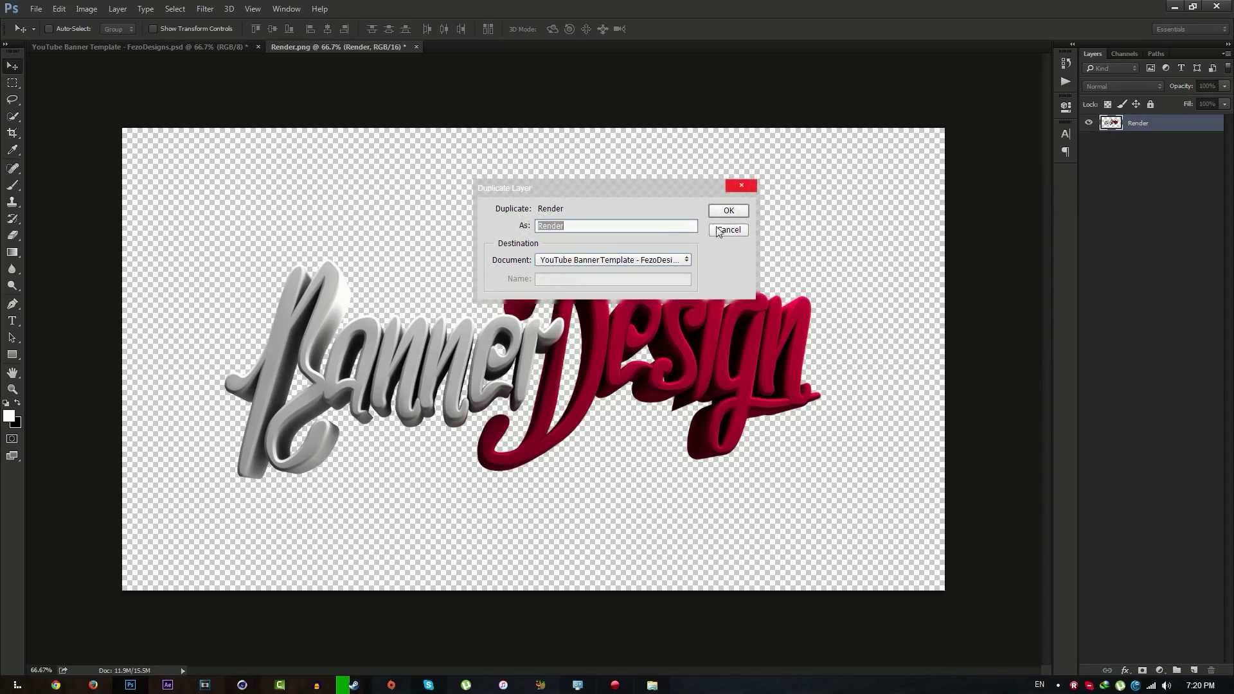
click(729, 210)
drag(634, 267, 611, 216)
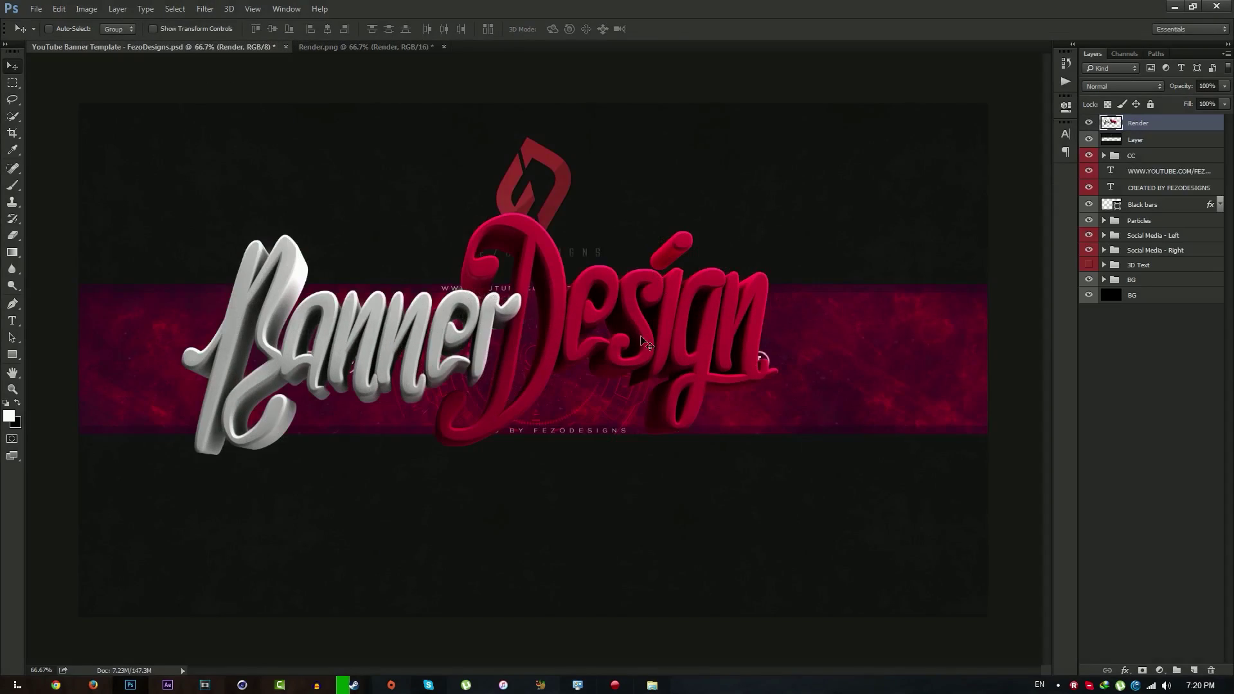
drag(1153, 128, 1157, 256)
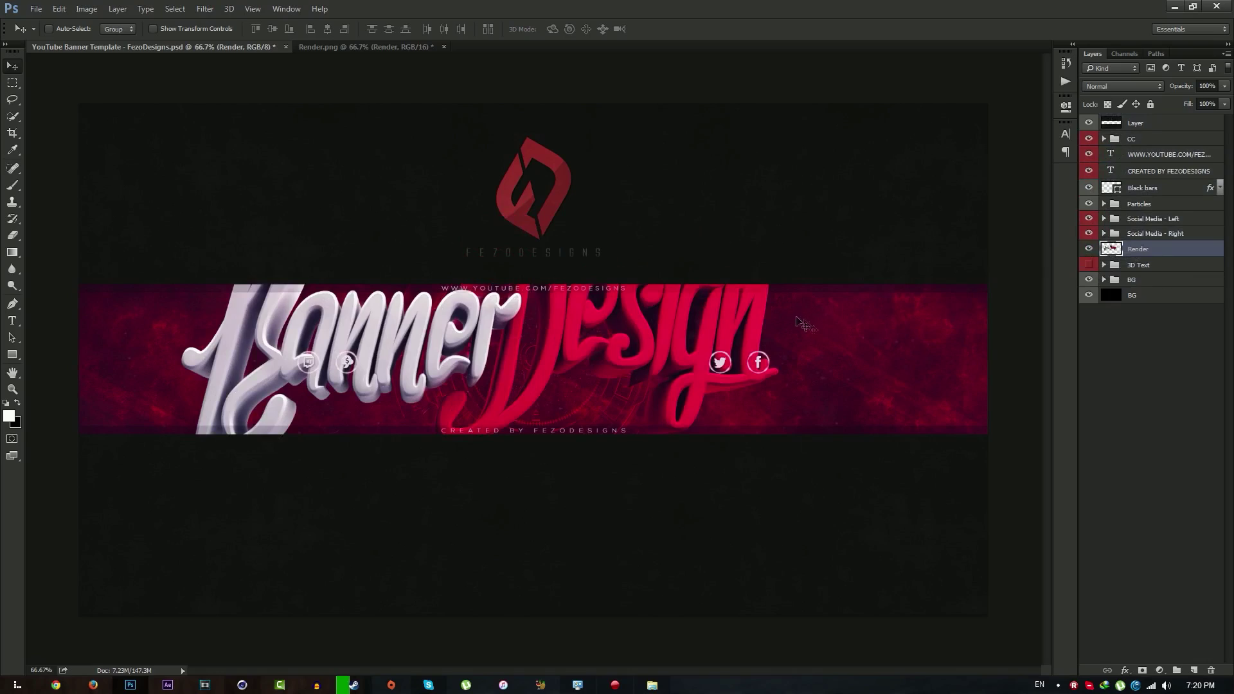
Step: Scale the Render layer to about 49%, fit it between the social media icons and rotate it about 1.3° counterclockwise
key(ctrl+t)
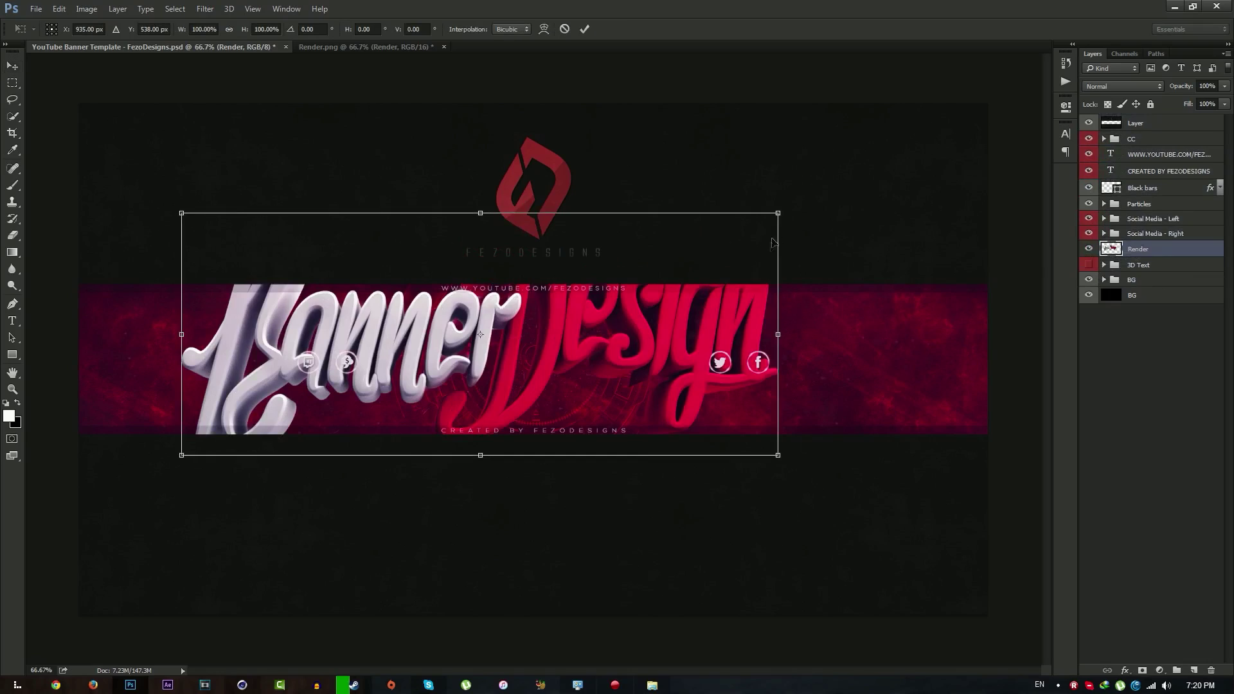
drag(778, 212, 482, 349)
drag(432, 384, 623, 348)
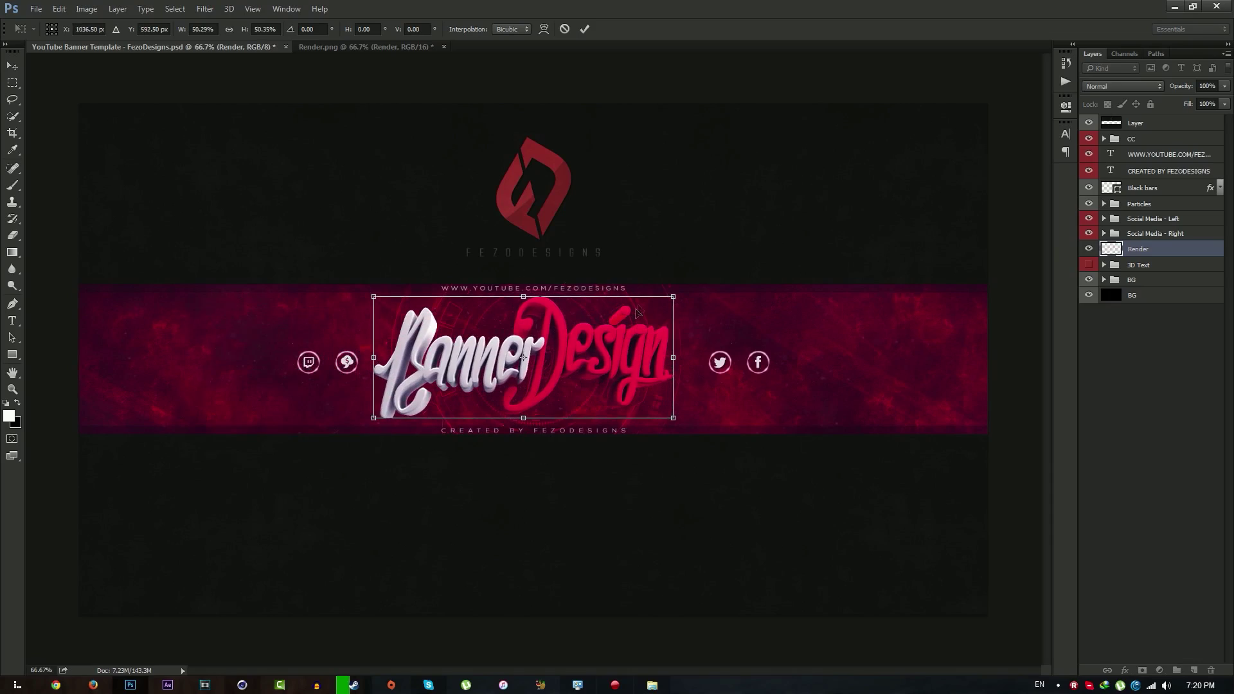
drag(672, 295, 668, 298)
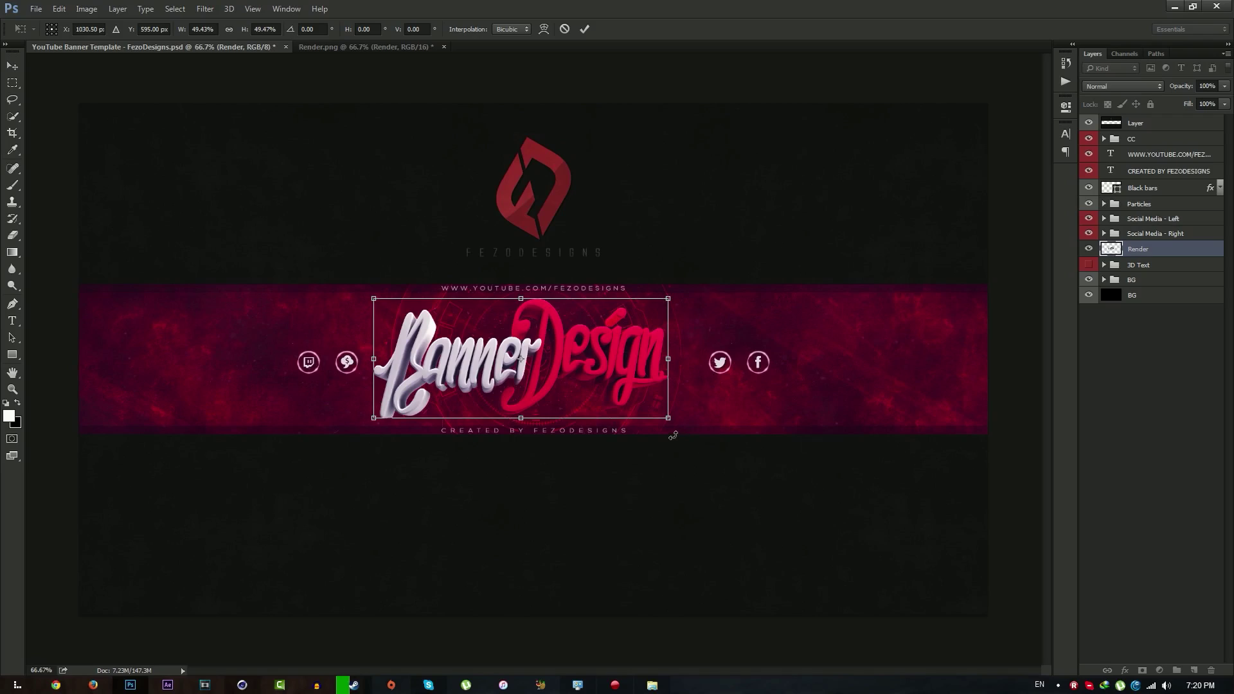
drag(675, 433, 678, 433)
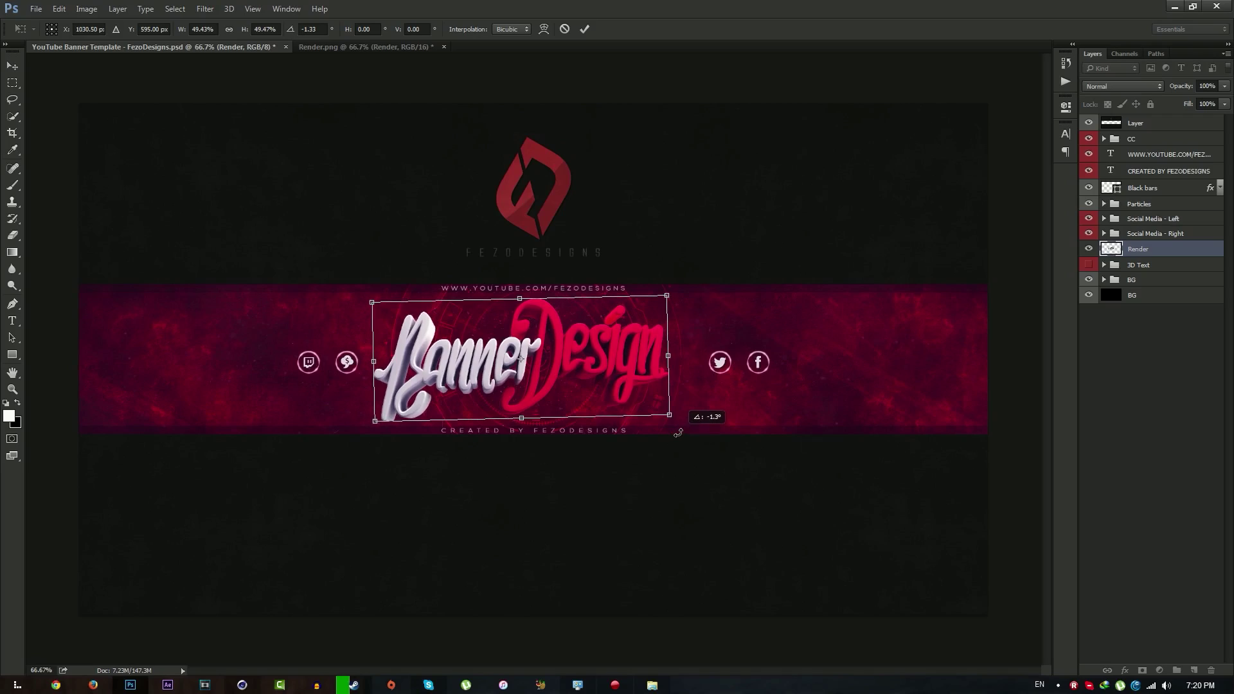
drag(678, 433, 678, 433)
key(Return)
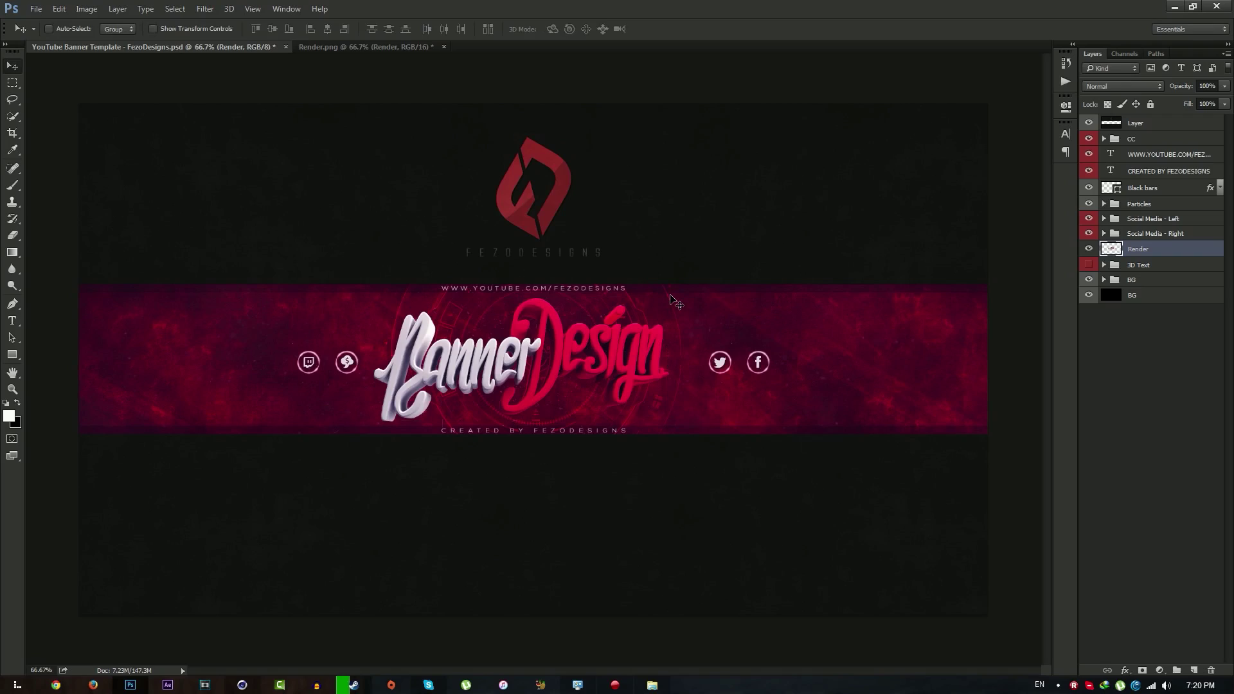
Step: Centre the Render layer horizontally on the whole canvas and deselect
key(ctrl+a)
click(326, 33)
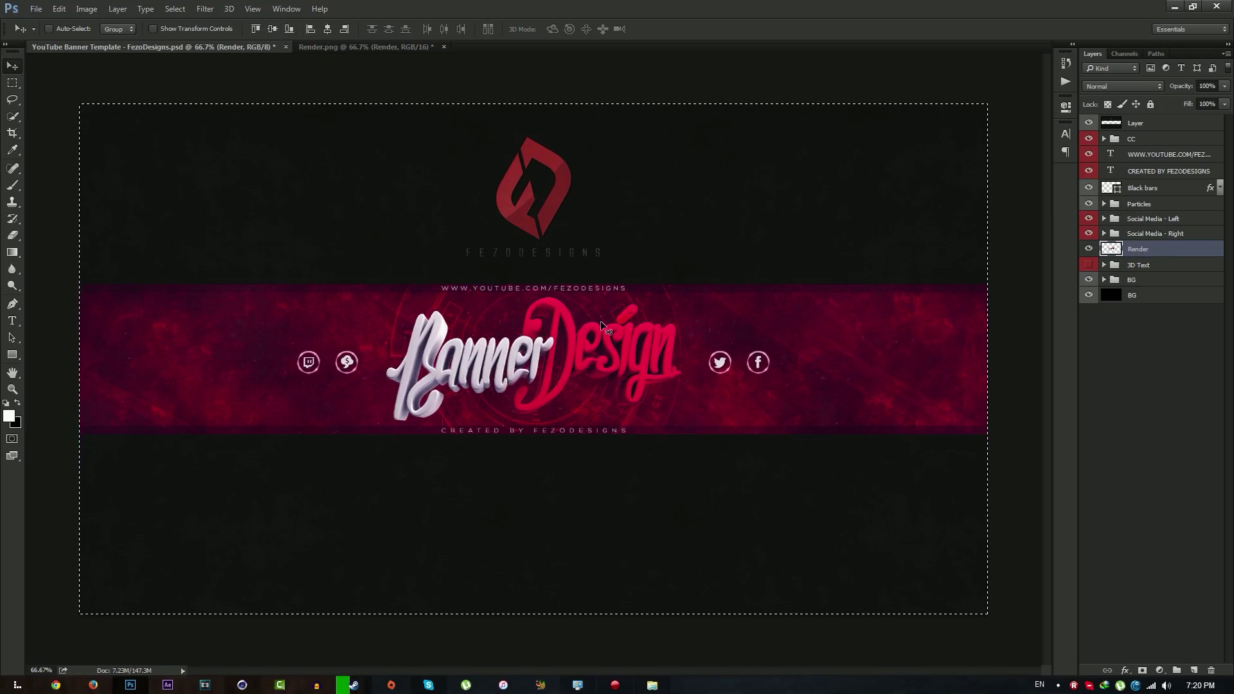
key(ctrl+d)
Step: Copy the layer style from the Render layer inside the 3D Text group and paste it onto the new Render layer
double_click(1166, 252)
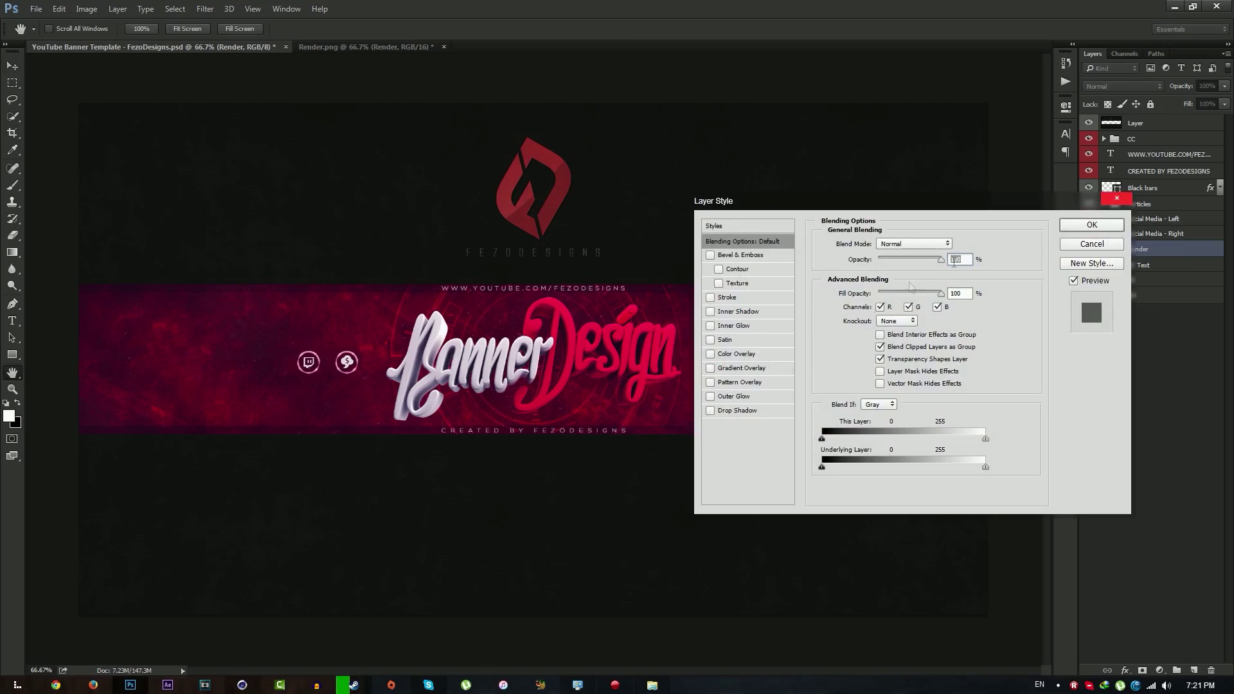
click(1108, 229)
click(1108, 264)
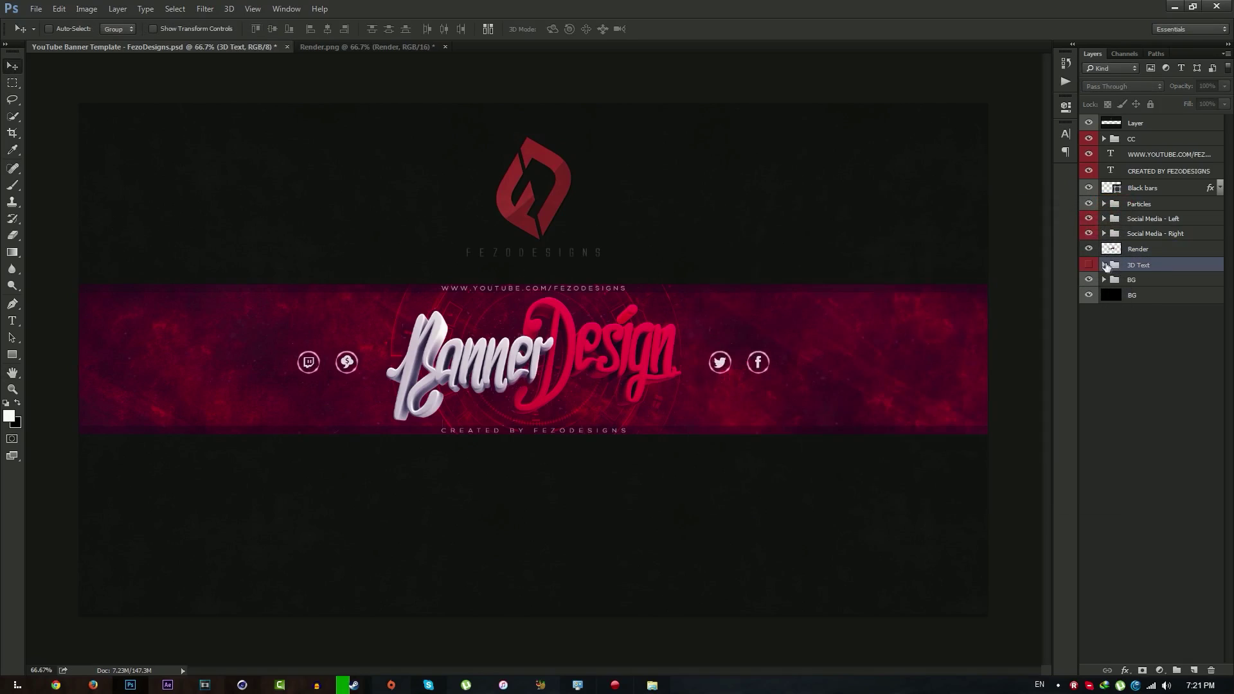
click(1103, 265)
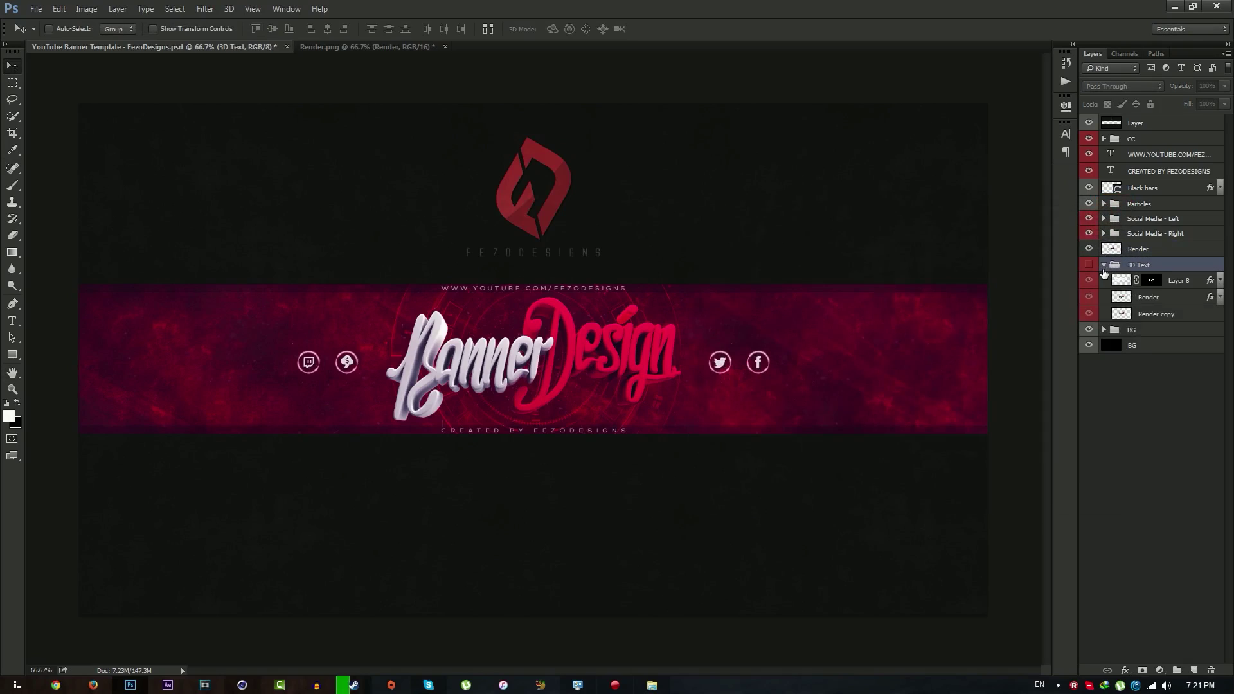
right_click(1168, 304)
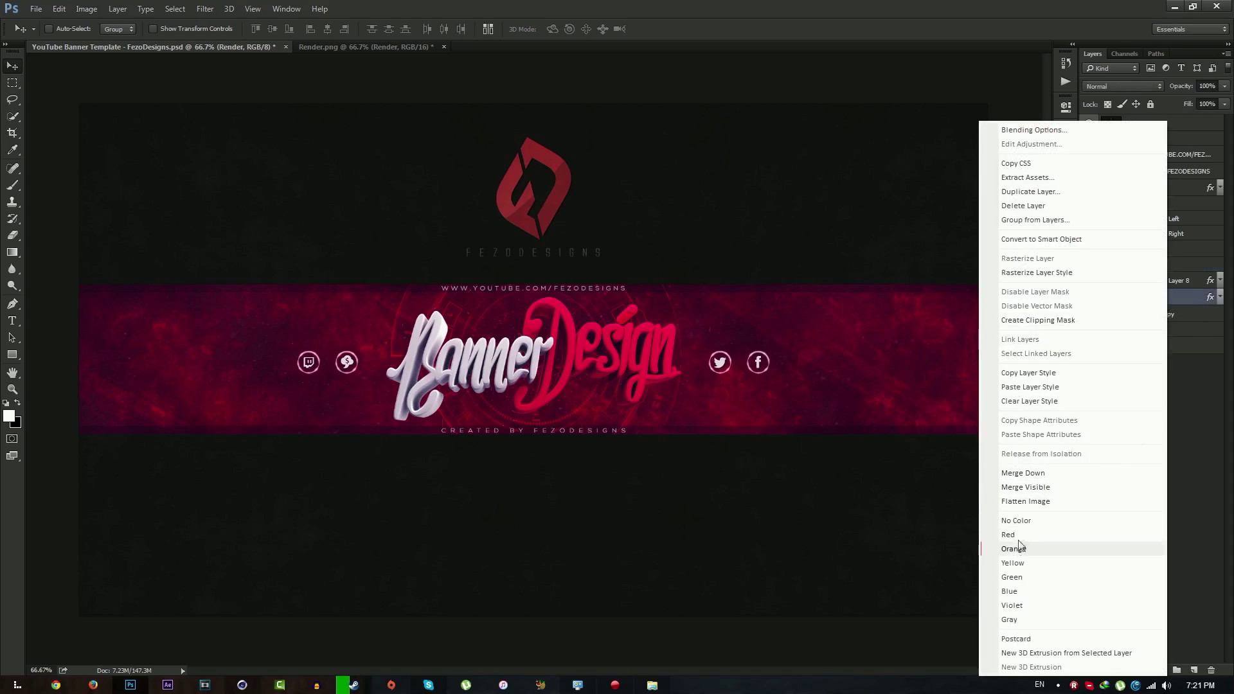
click(1028, 373)
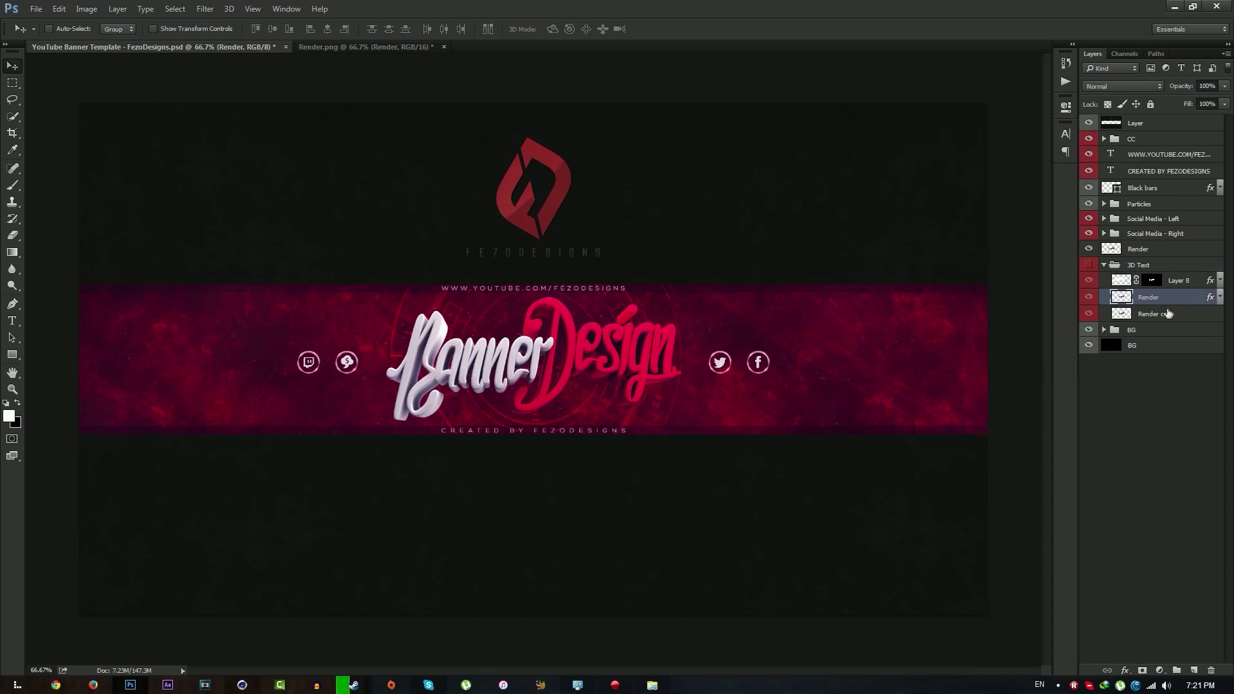
click(1104, 265)
right_click(1163, 249)
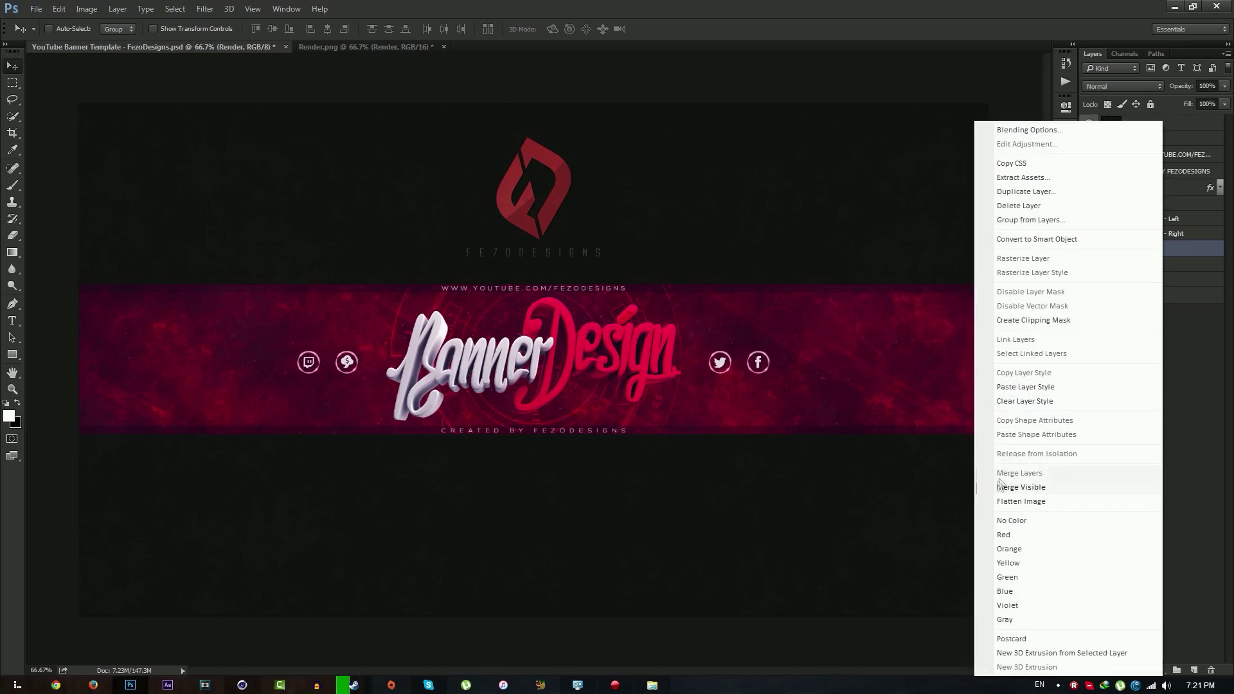
click(1027, 387)
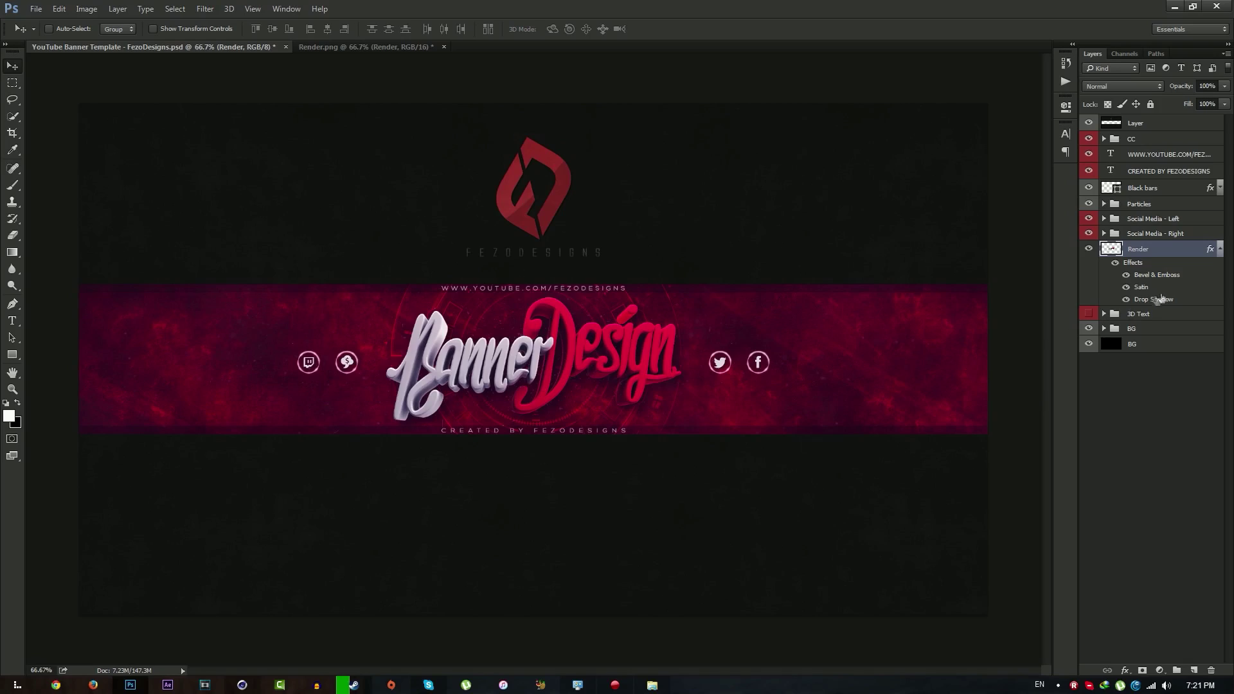
click(1218, 250)
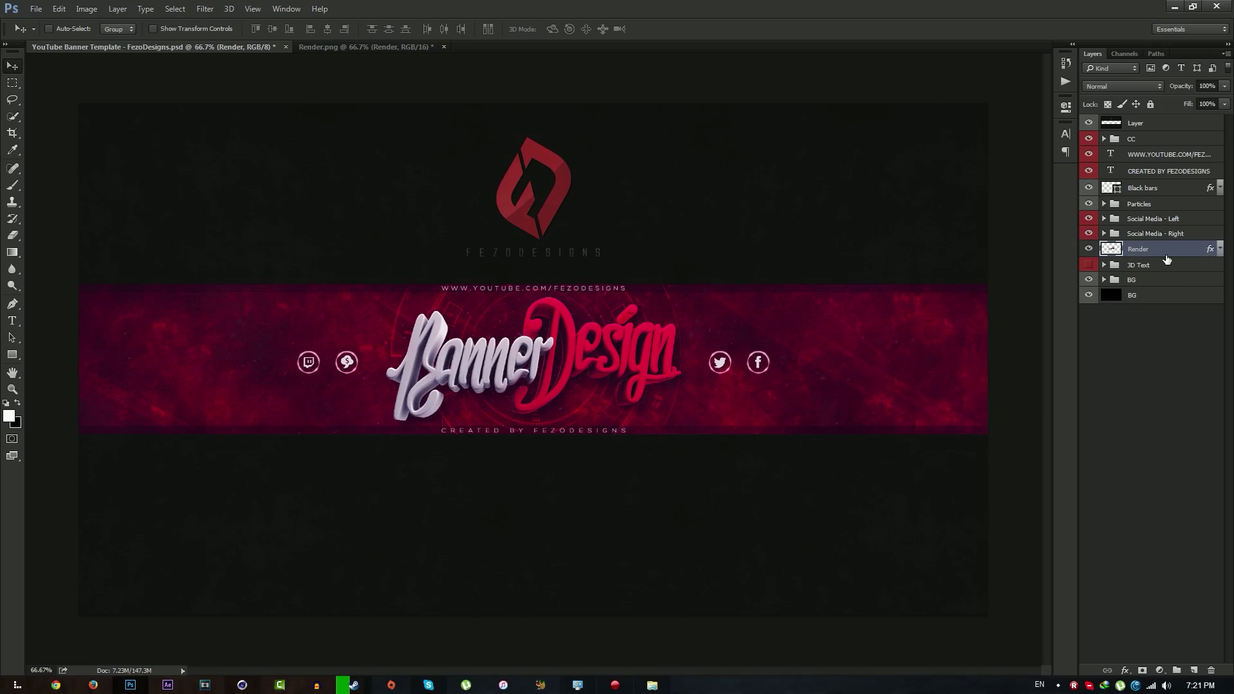
Step: Duplicate the new Render layer and clear the layer style from the lower of the two layers
key(ctrl+j)
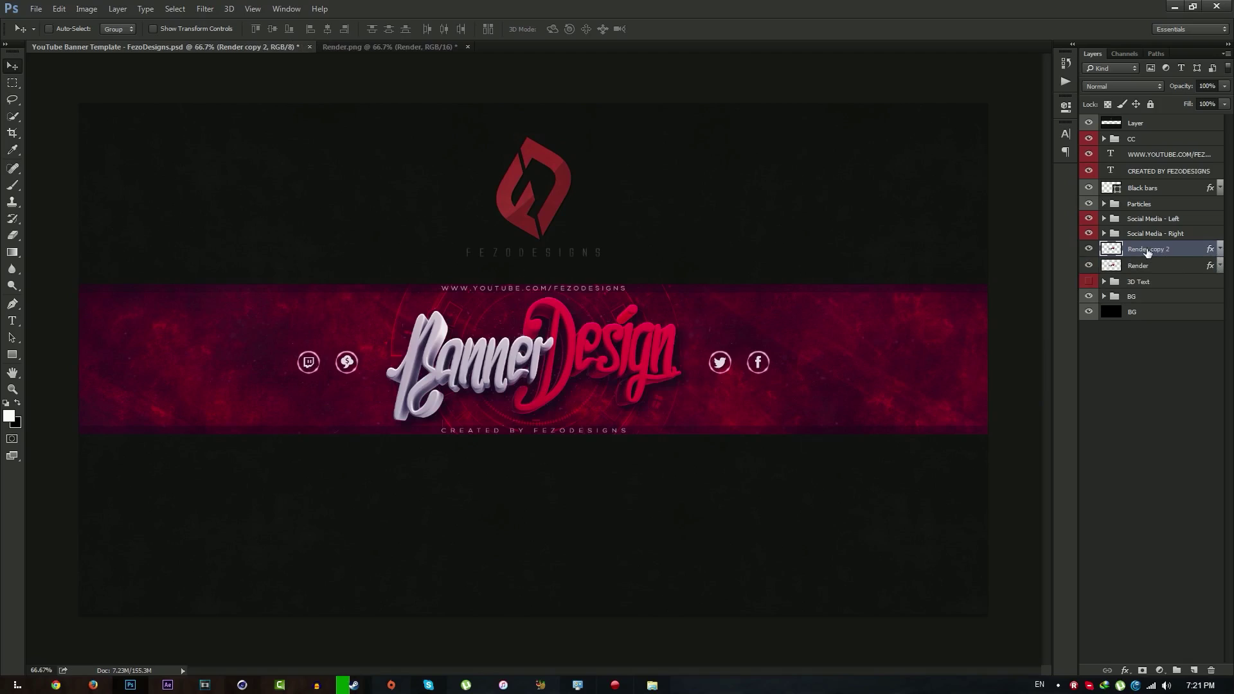
drag(1173, 256, 1170, 263)
right_click(1189, 274)
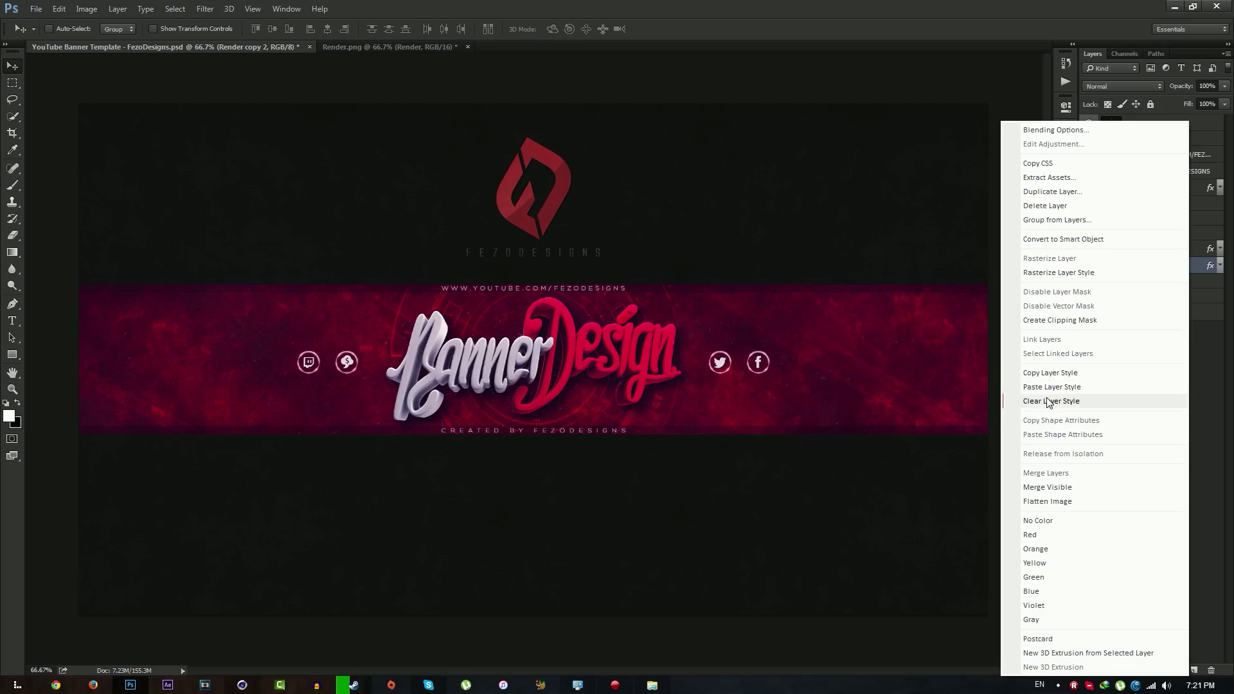
click(1062, 401)
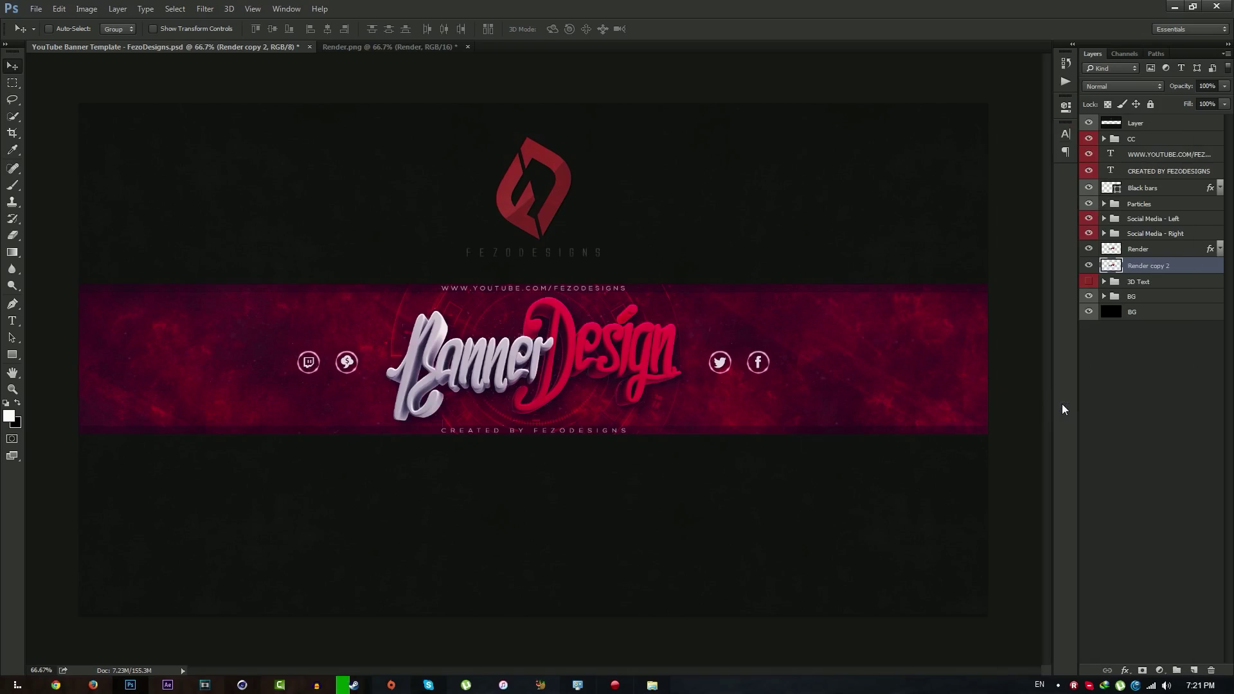
Step: Enlarge the Render copy 2 layer from its centre to about 104%
key(ctrl+t)
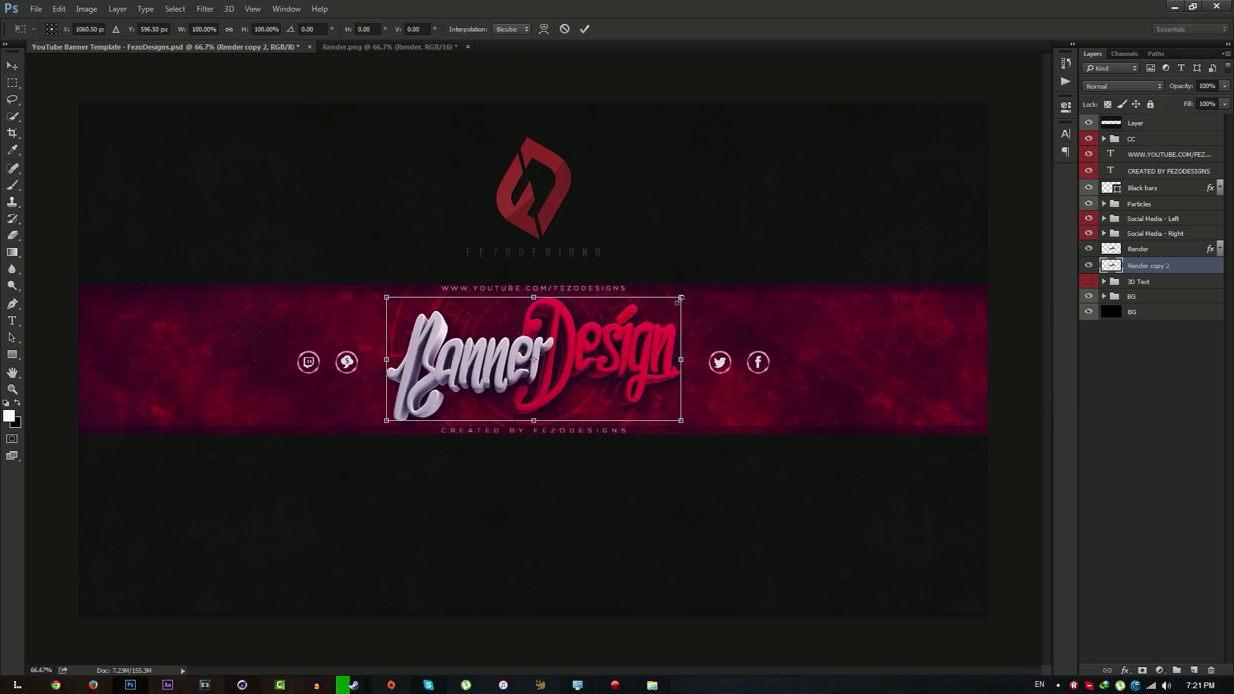
drag(682, 299, 686, 296)
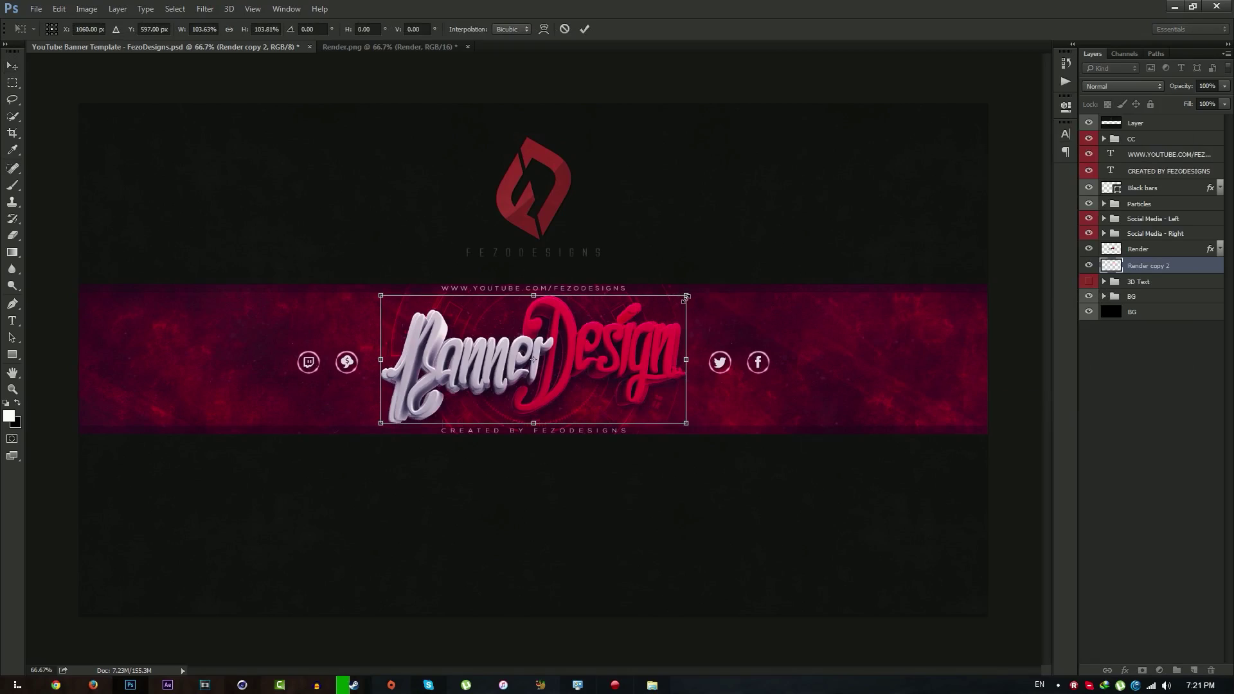
key(Return)
Step: Apply a Radial Blur to the Render copy 2 layer using the Zoom method and Good quality
click(209, 12)
mouse_move(286, 144)
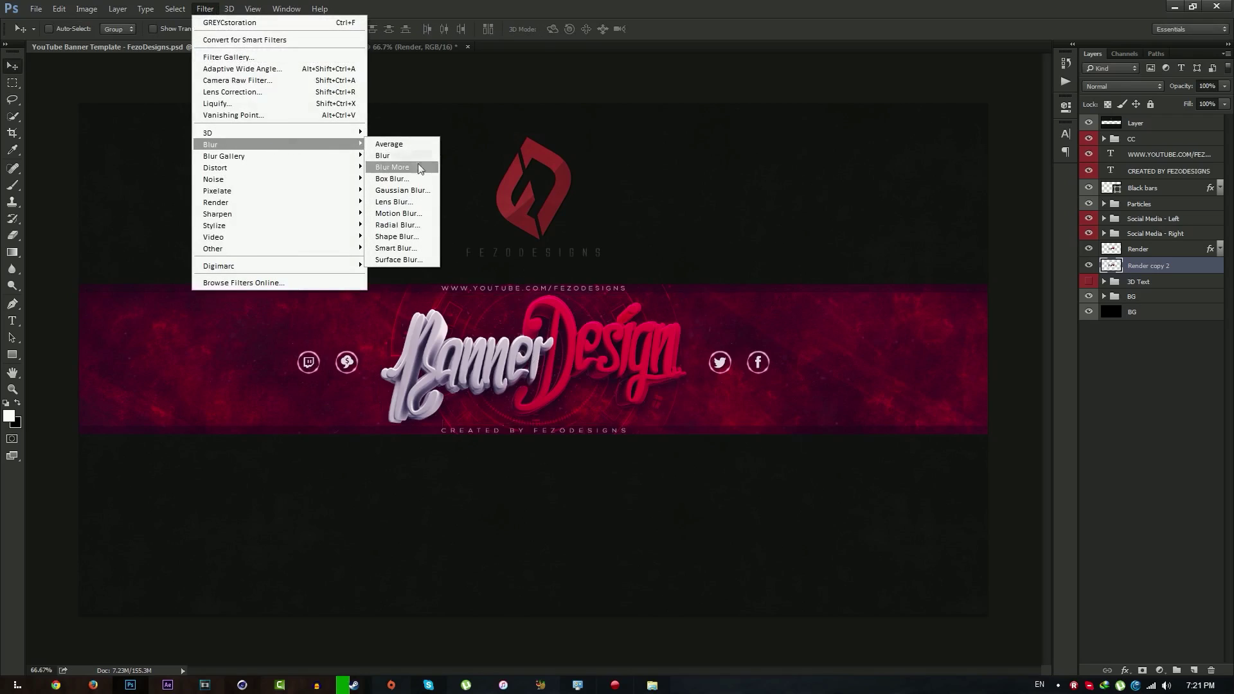
click(404, 225)
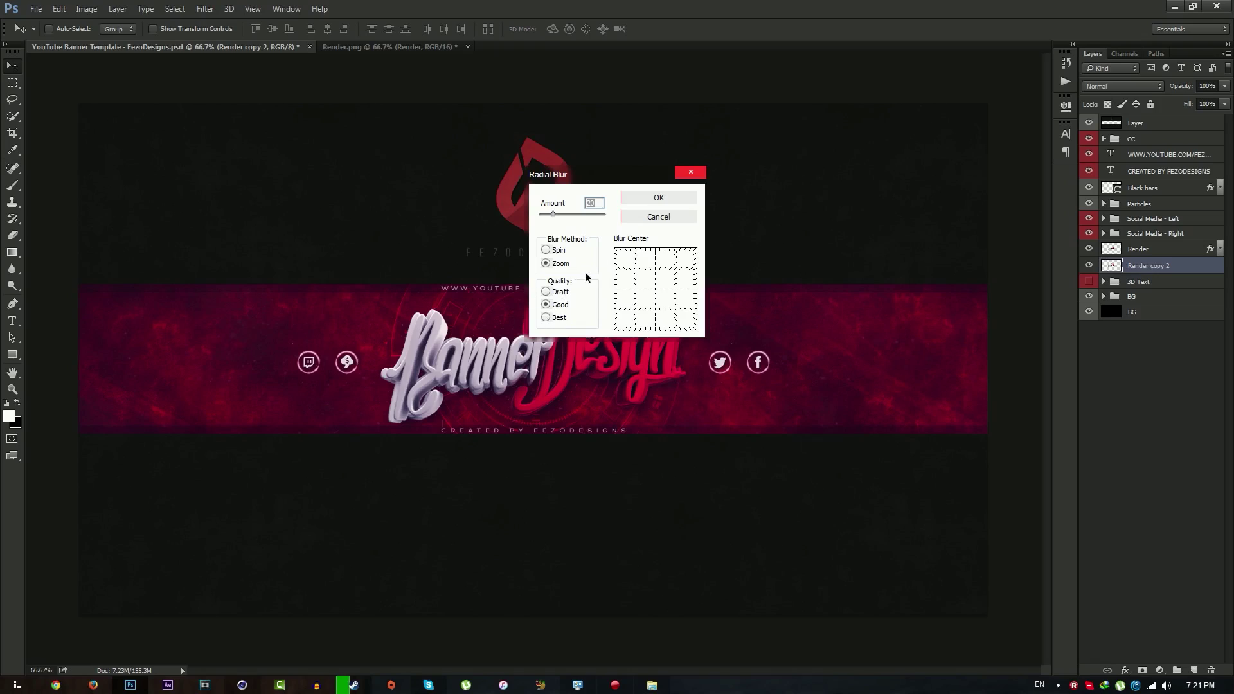
drag(613, 184, 581, 189)
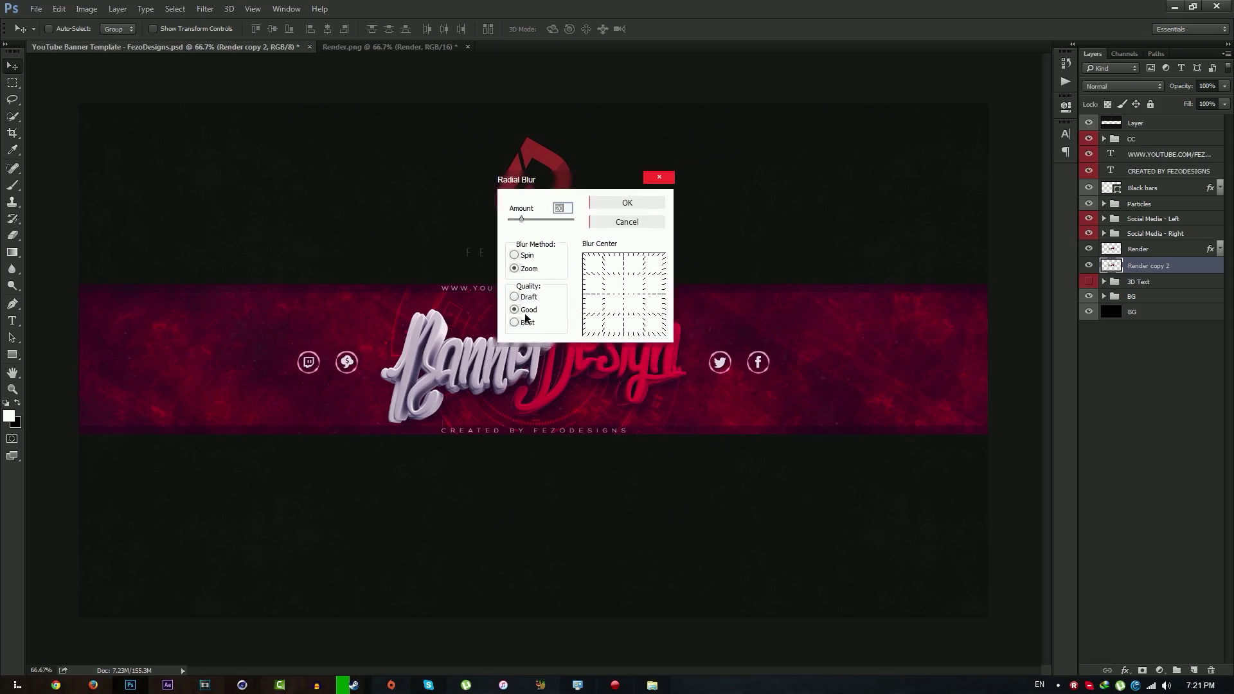
click(650, 205)
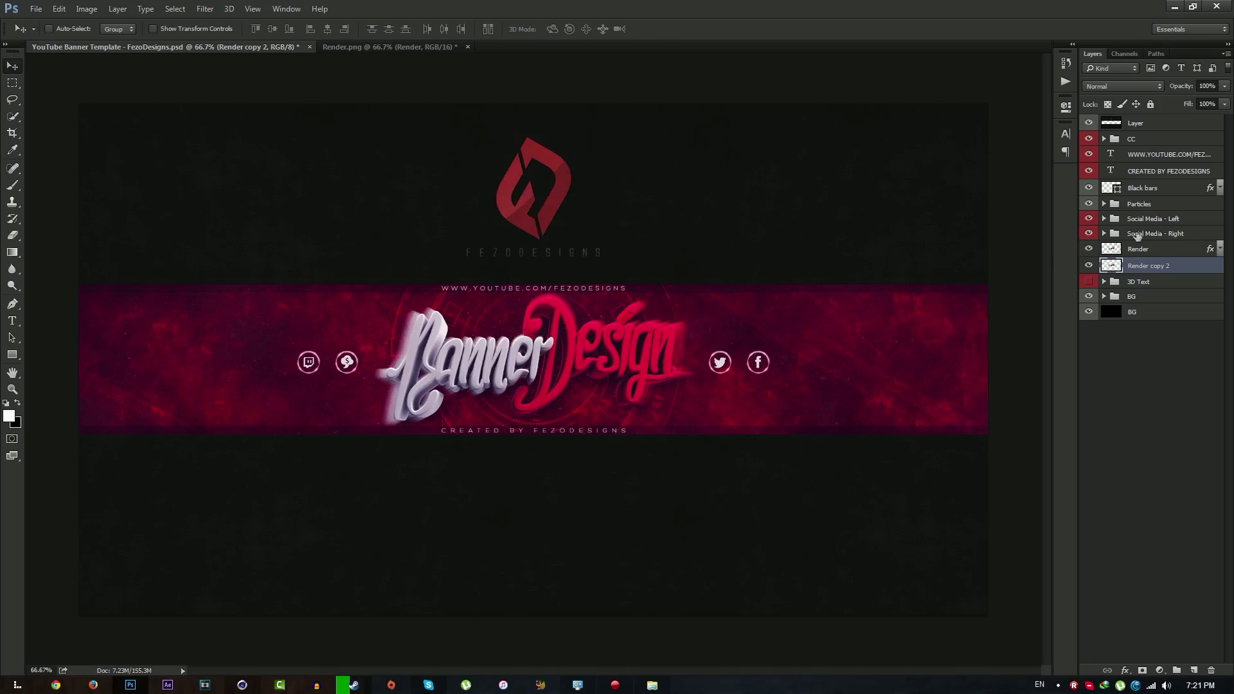
Step: Set the opacity of the blurred Render copy 2 layer to 50%
click(1220, 86)
text(50)
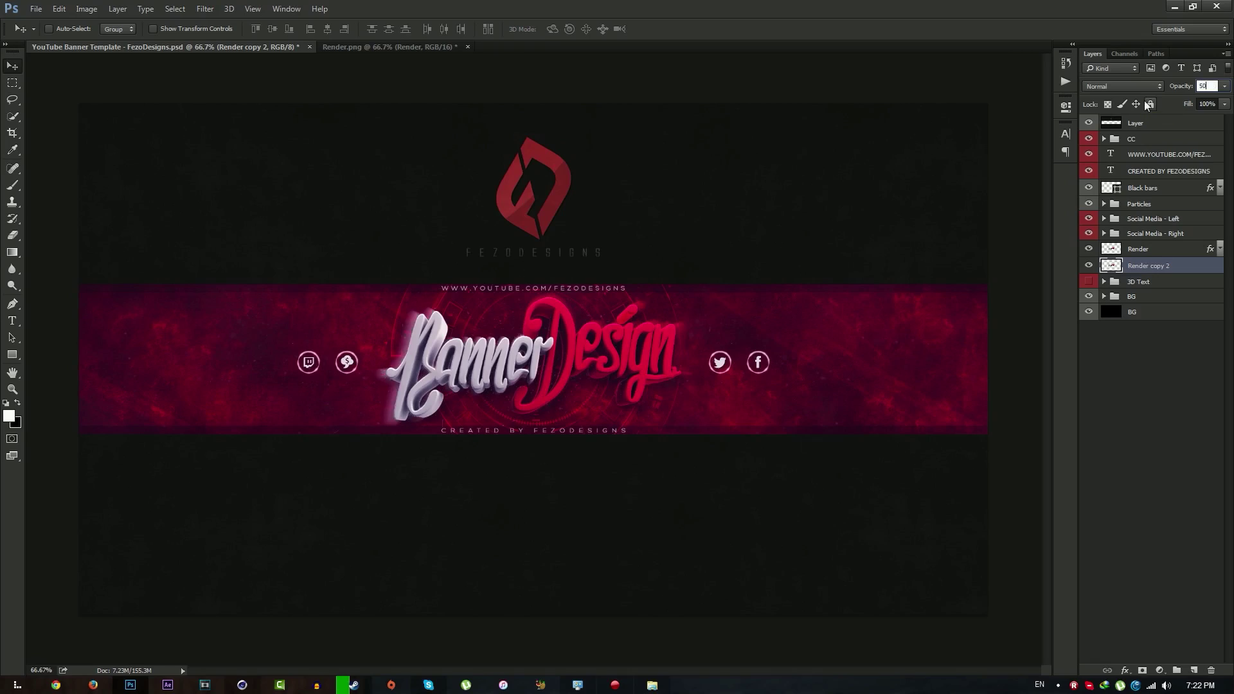
key(Return)
Step: Shrink the Render copy 2 layer from its centre to about 98%
key(ctrl+t)
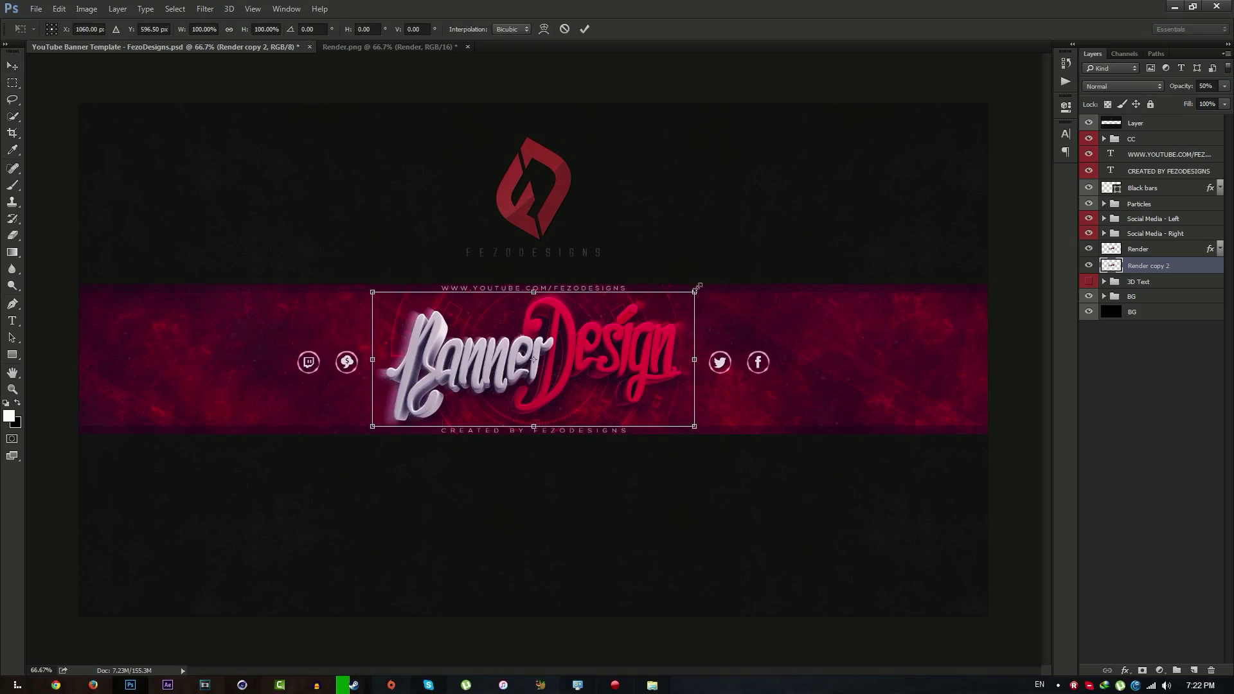
drag(695, 289, 694, 289)
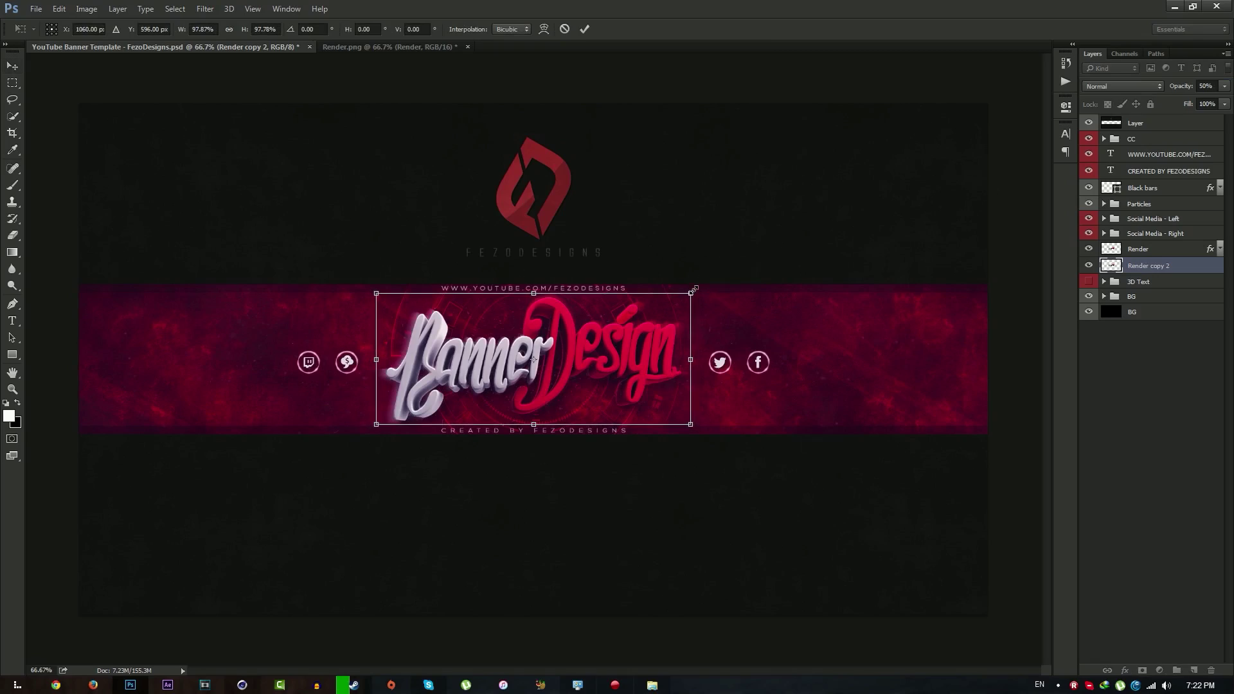
key(Return)
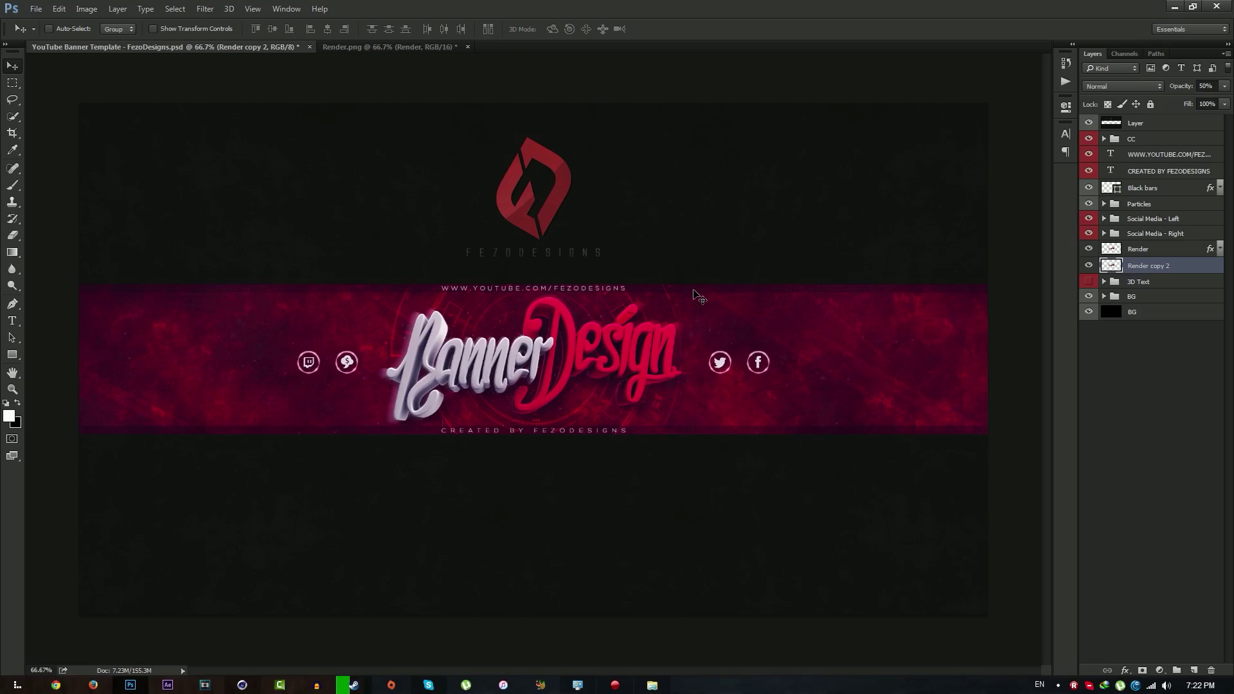
Step: On a Reflection layer above Render, fill the curved path across the upper part of the text with white and delete the path
click(1150, 249)
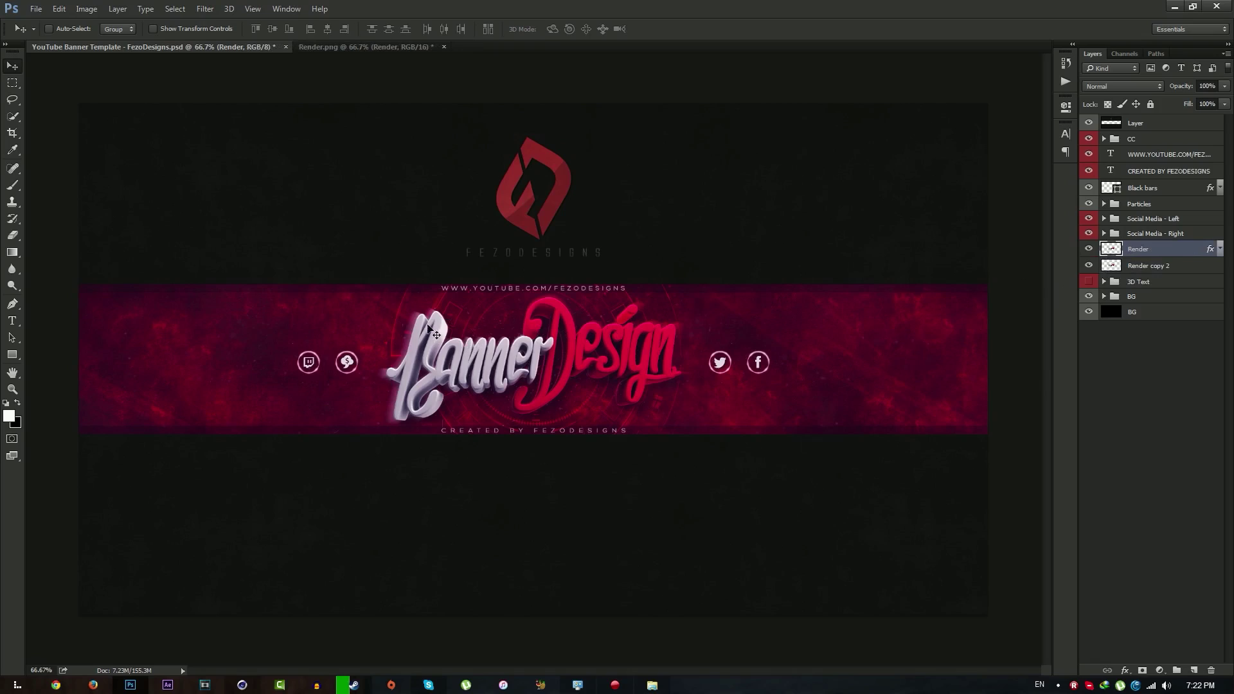
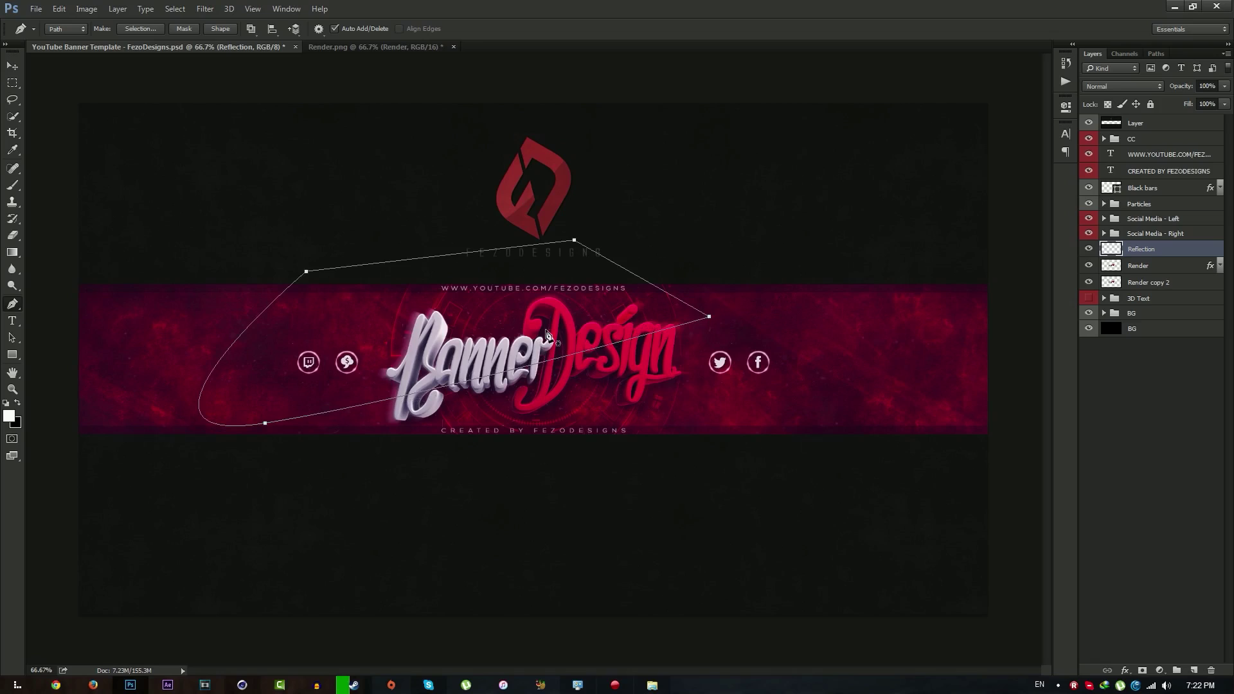
click(572, 418)
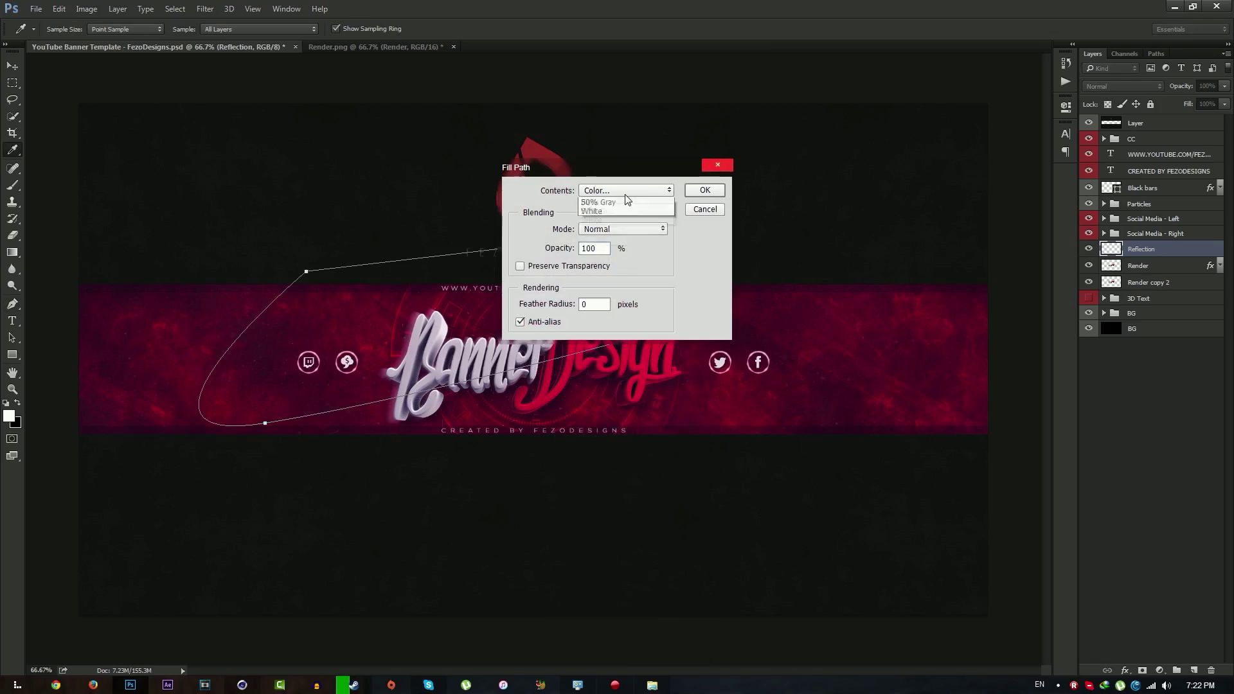
click(624, 191)
click(610, 189)
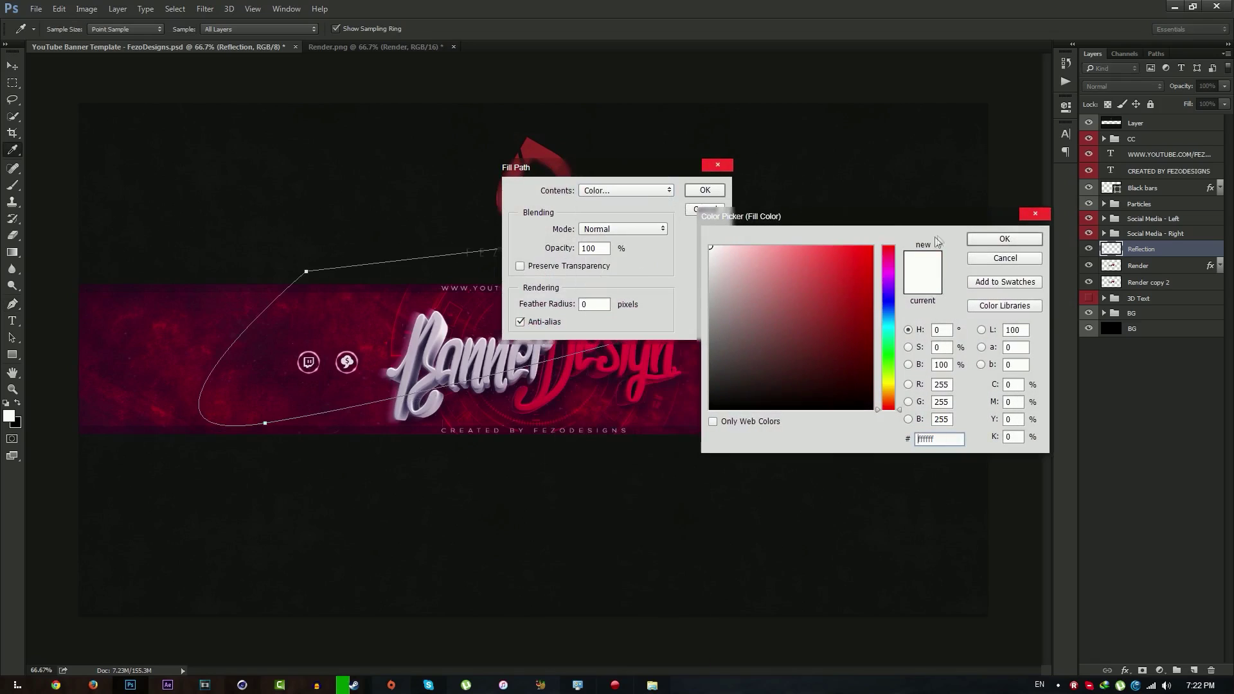
click(1003, 240)
click(706, 193)
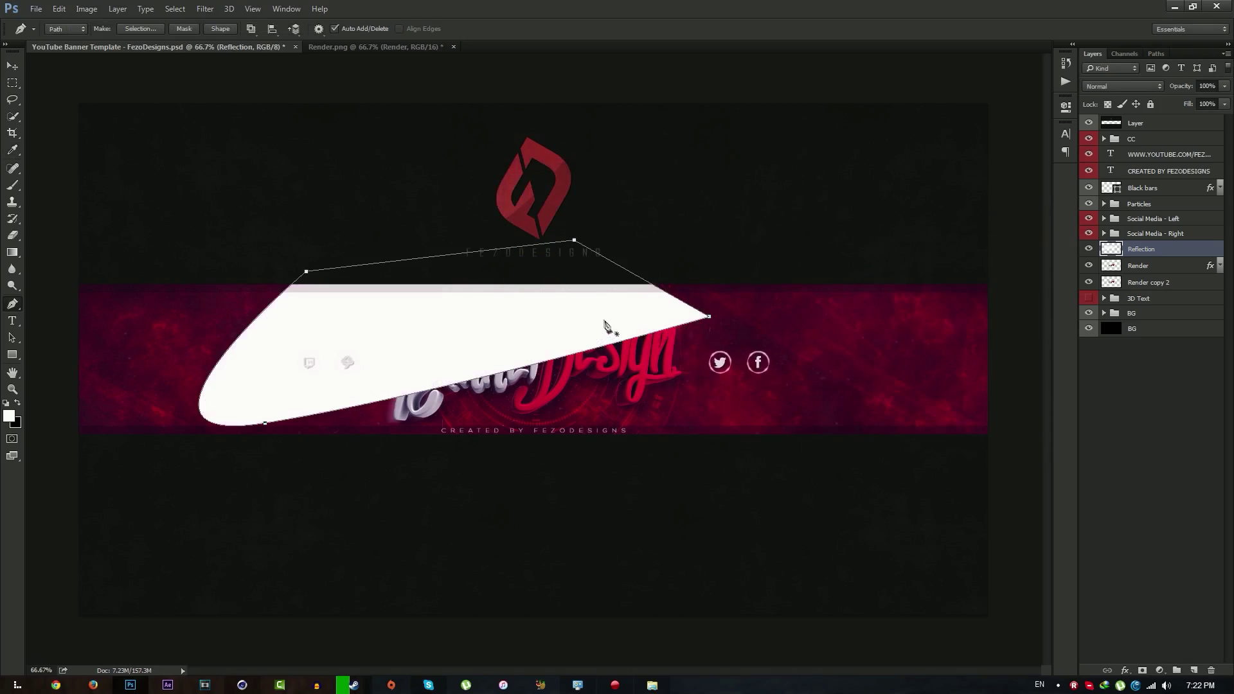
right_click(603, 323)
click(642, 339)
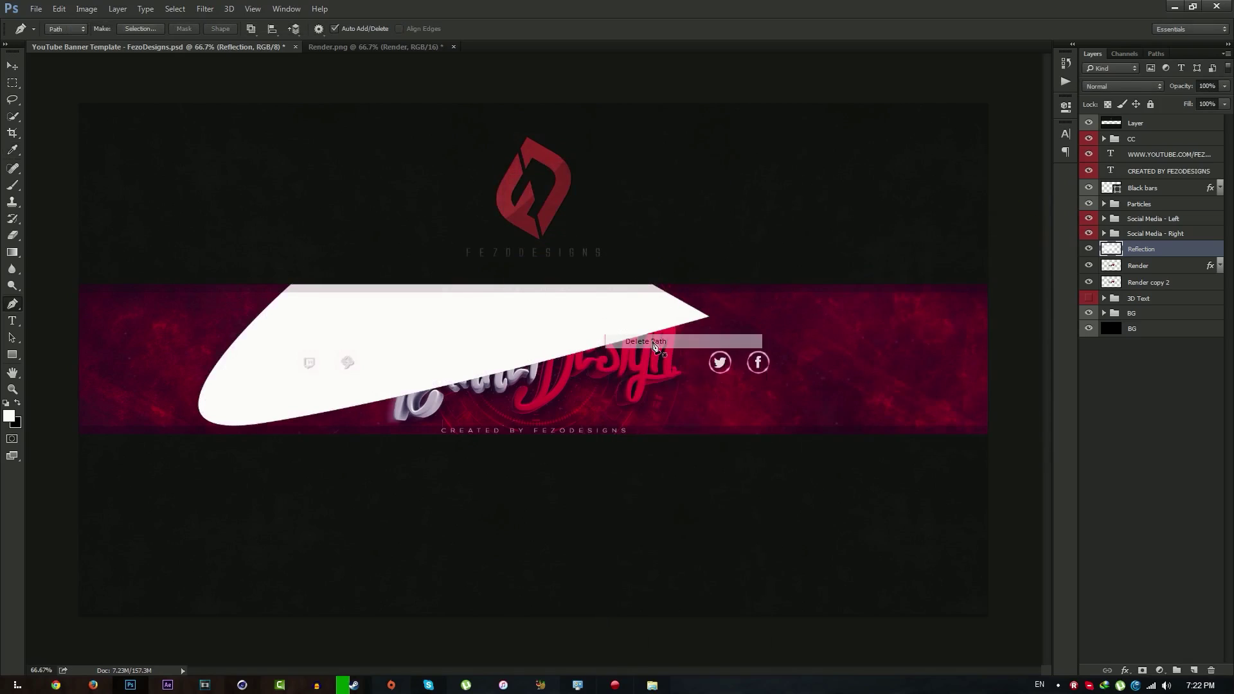
click(1160, 269)
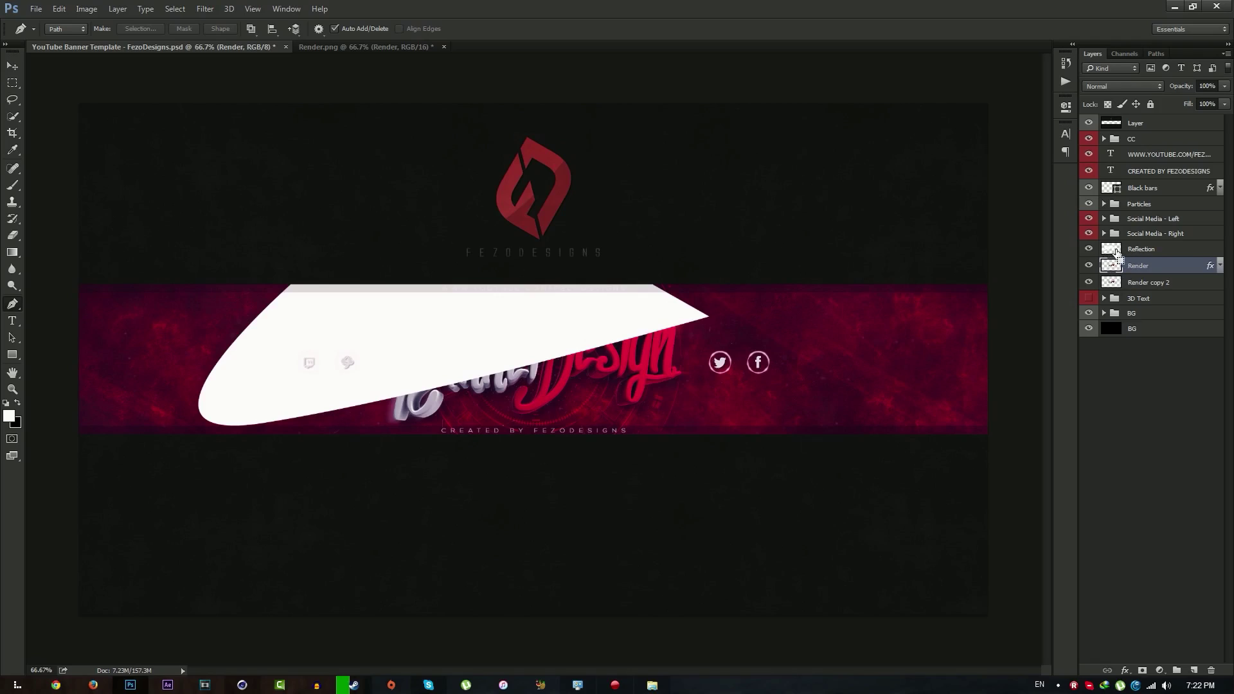
ctrl+click(1114, 253)
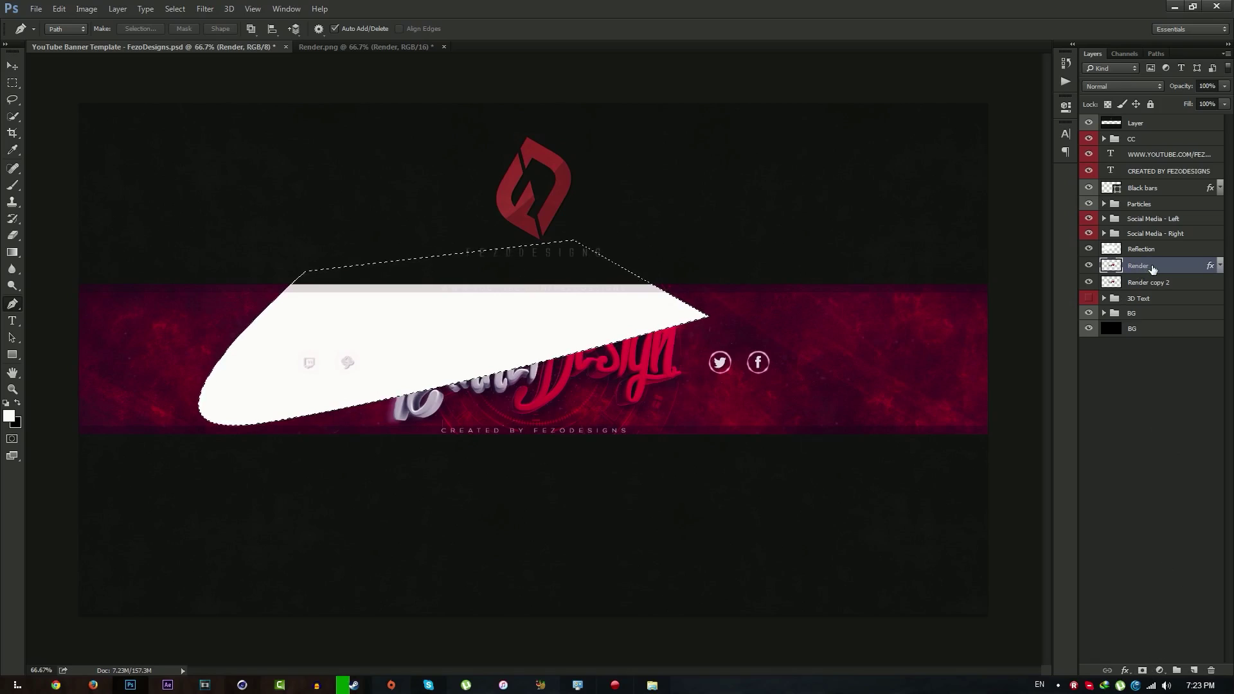
click(1142, 670)
key(ctrl+z)
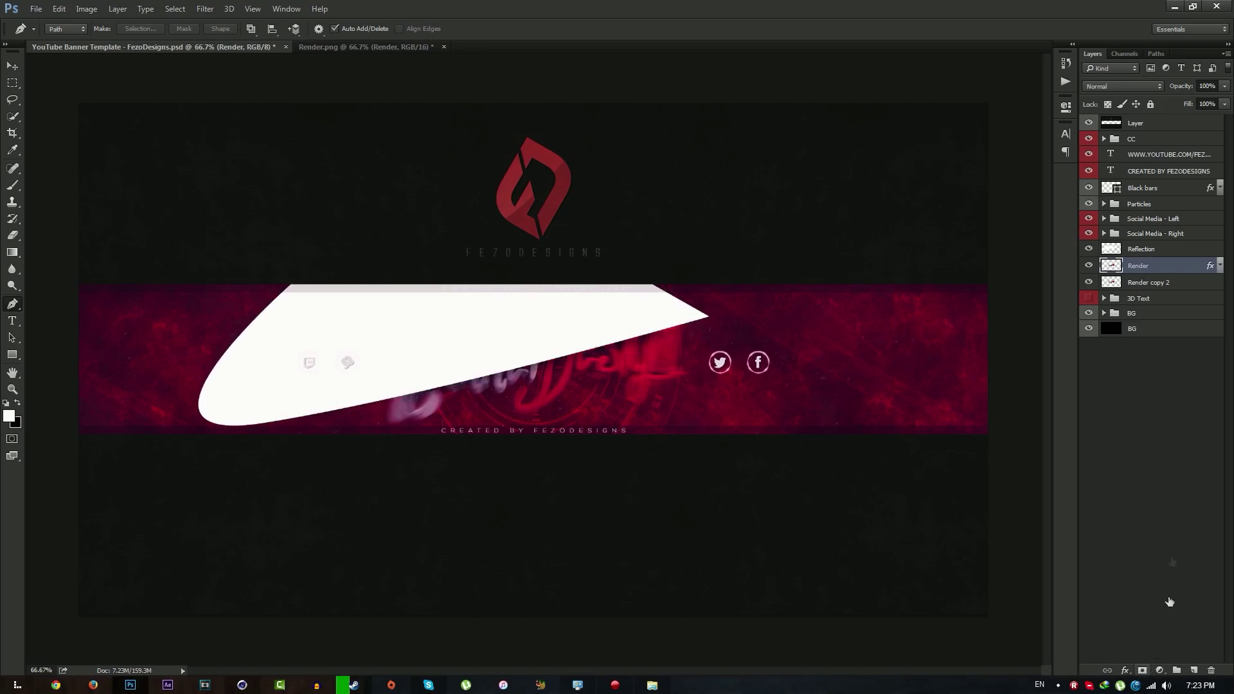
Step: Mask the Reflection layer to the outline of the Render layer's text
click(1148, 251)
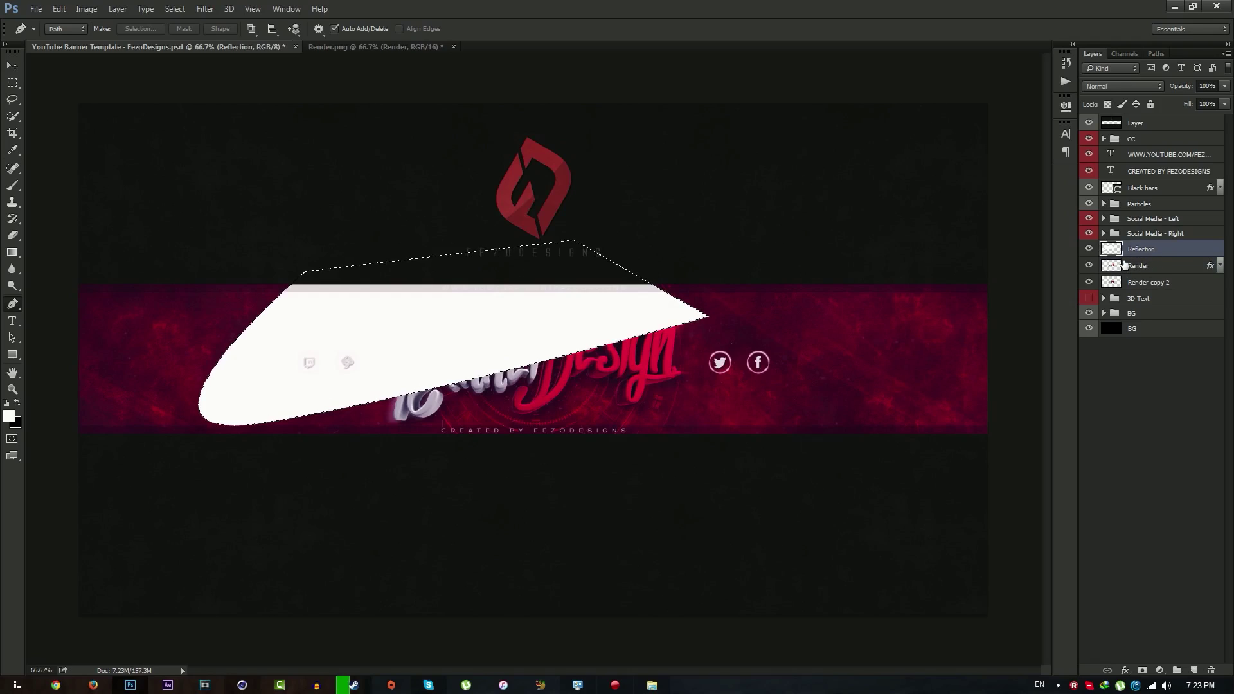
key(ctrl+d)
ctrl+click(1112, 270)
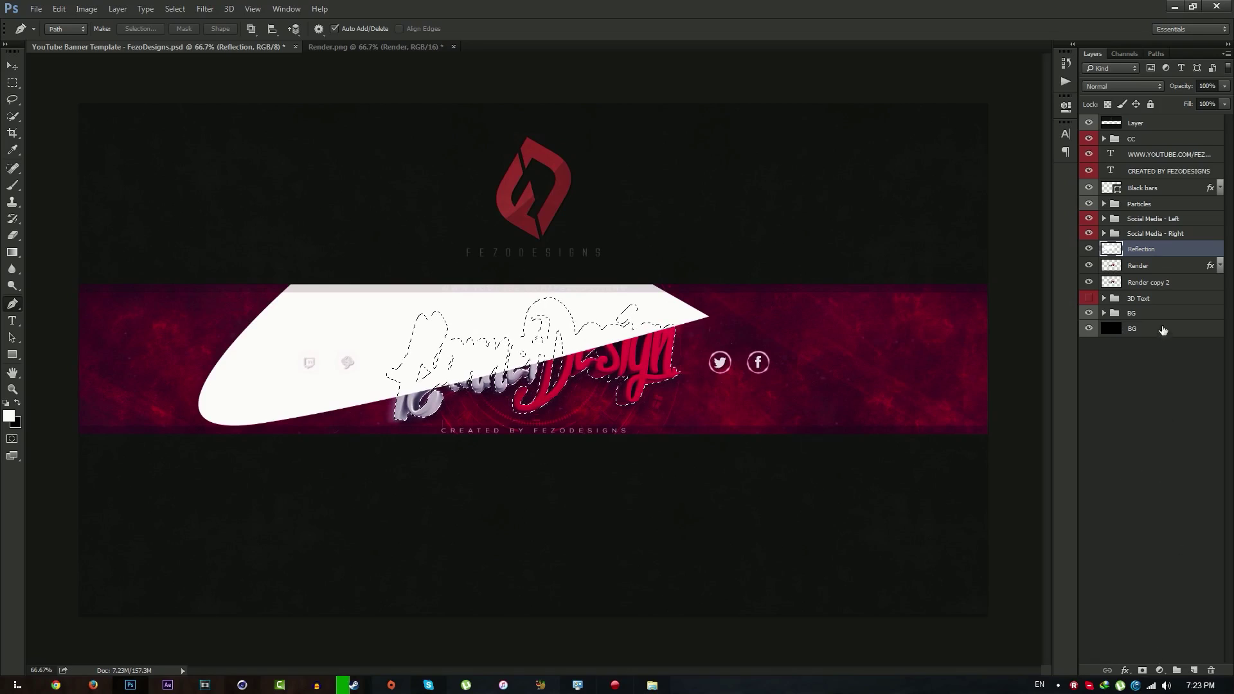
click(1142, 670)
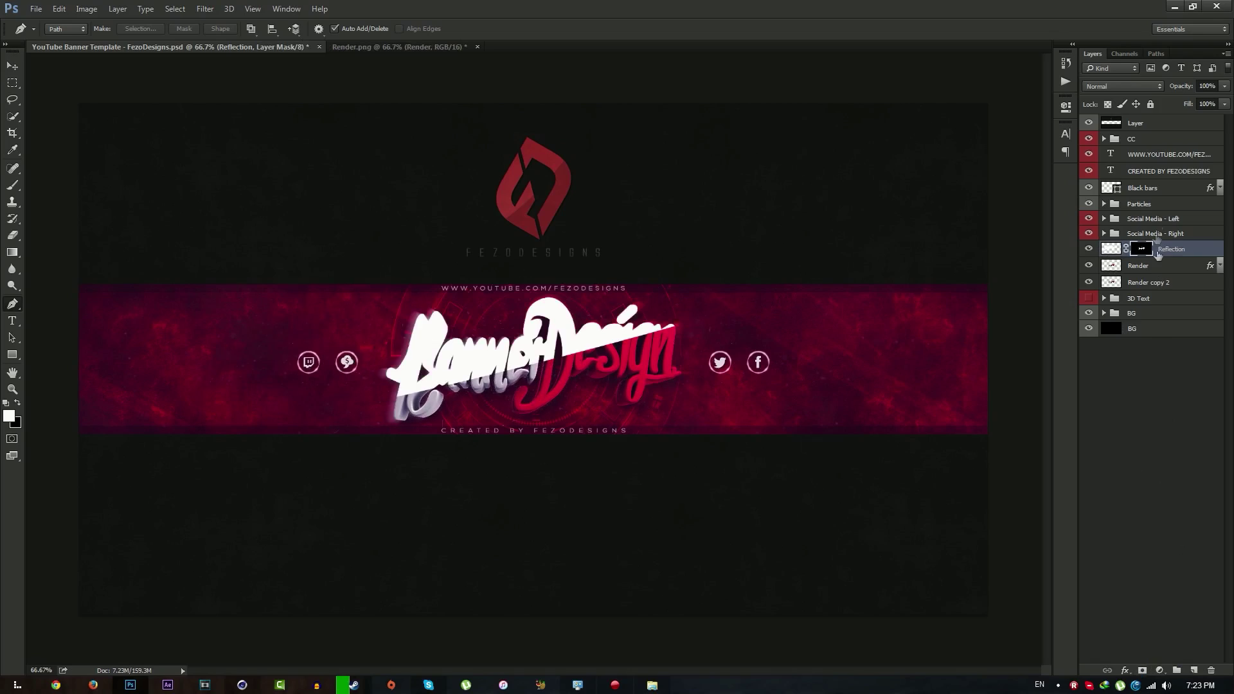
Step: Copy the layer style of Layer 8 in the 3D Text group and paste it onto the Reflection layer
click(1103, 299)
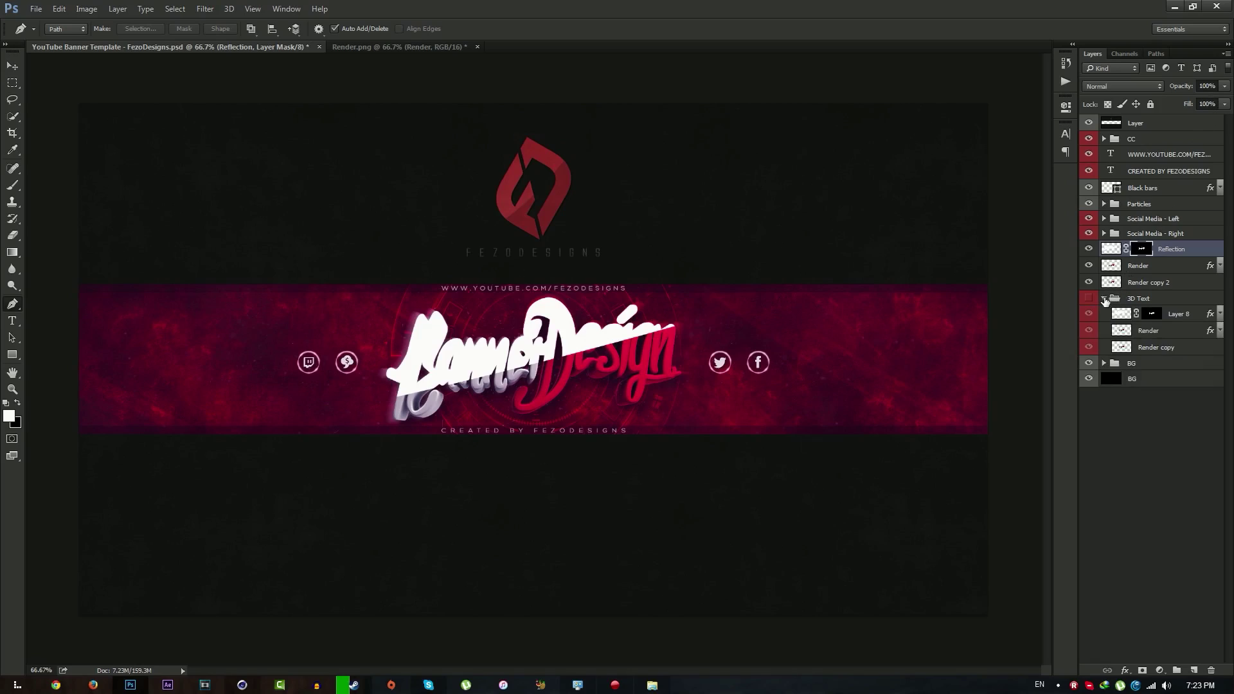
click(1179, 319)
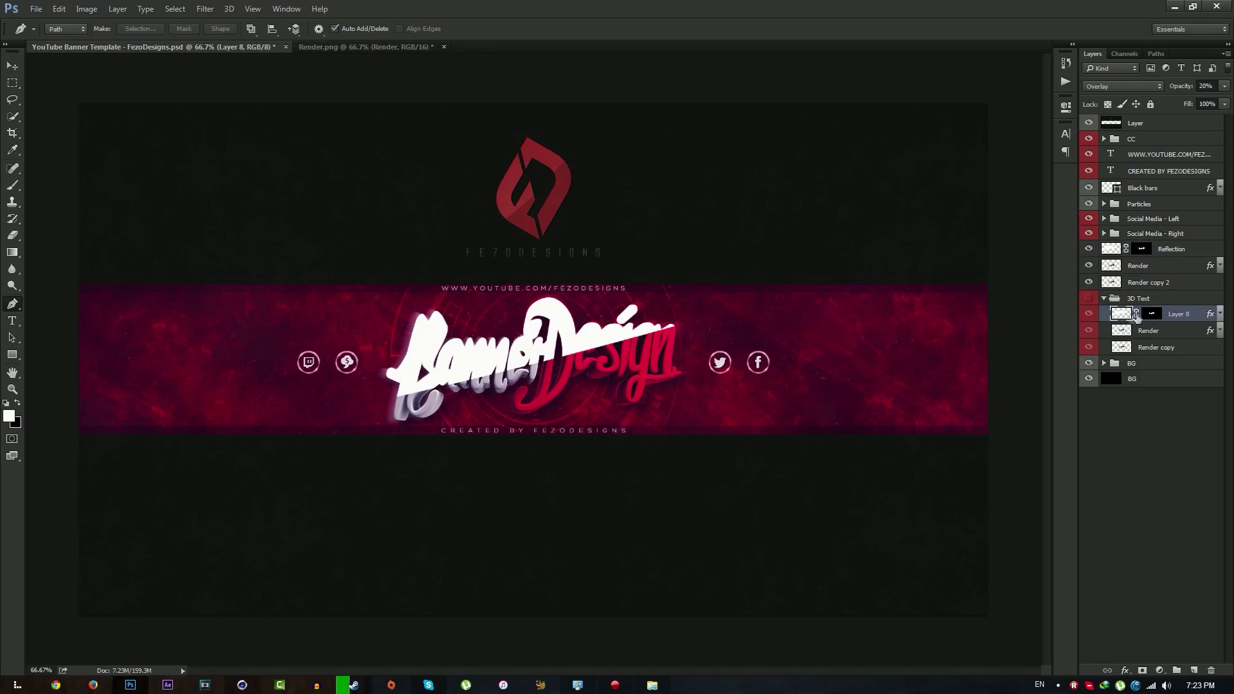
right_click(1178, 320)
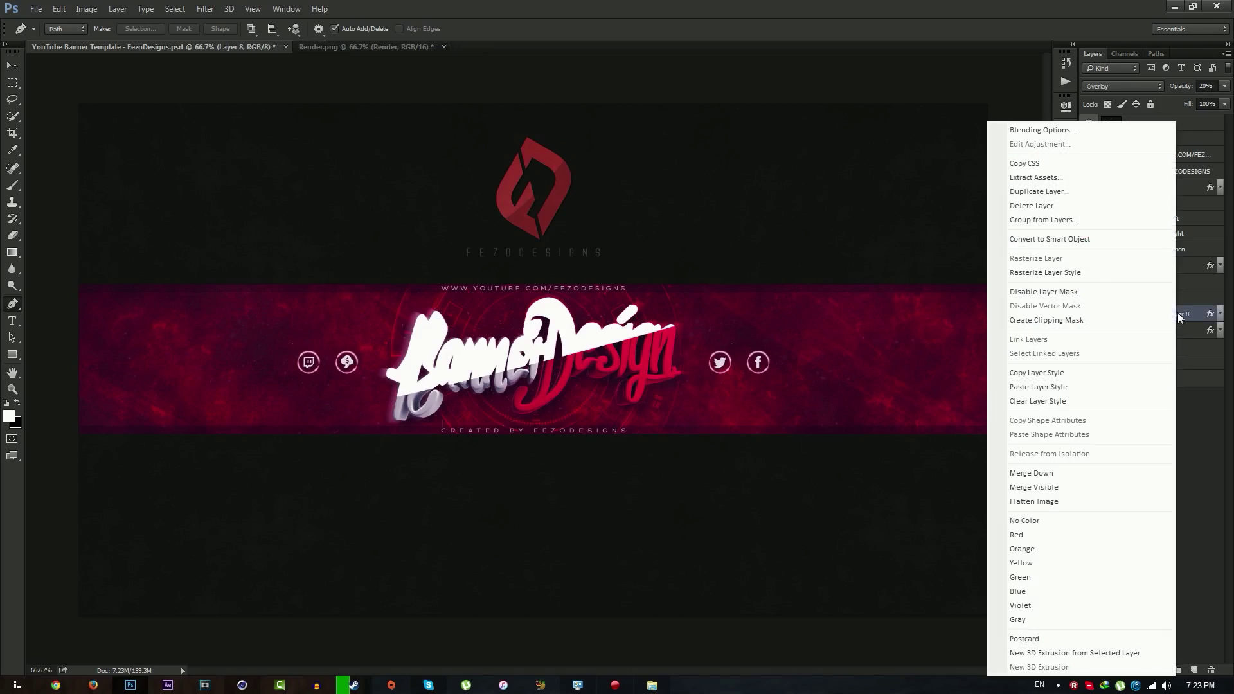
click(1053, 378)
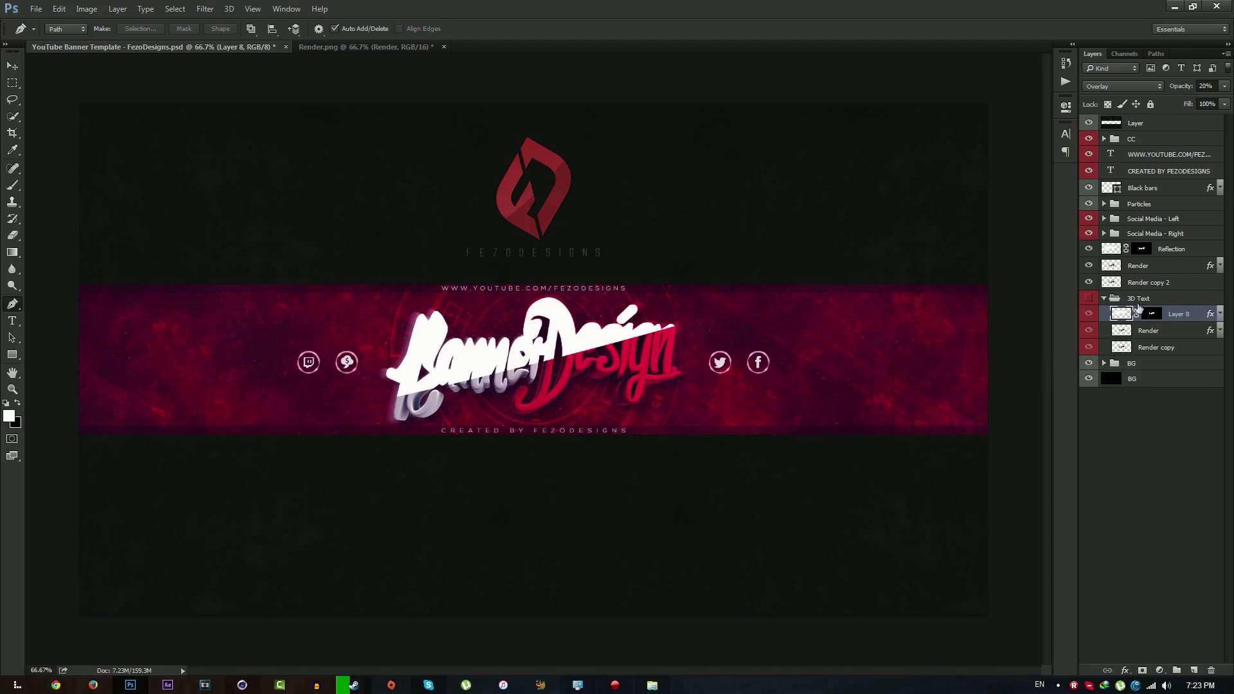
click(1104, 299)
right_click(1171, 249)
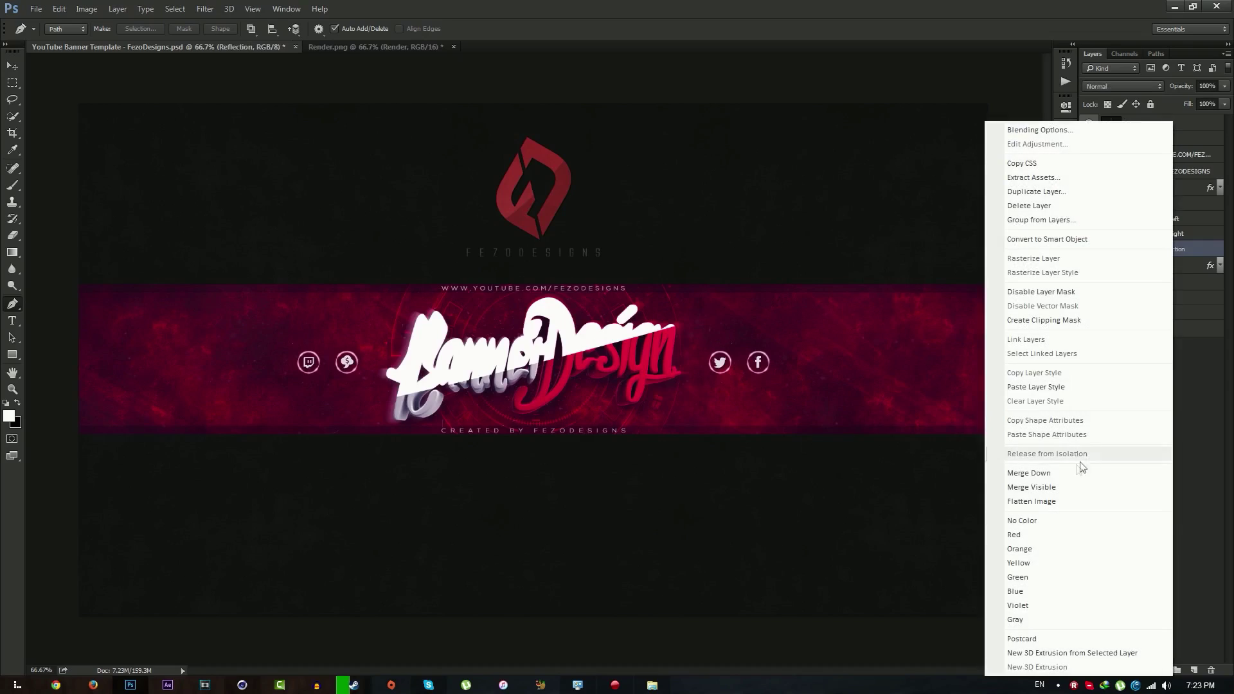
click(1036, 387)
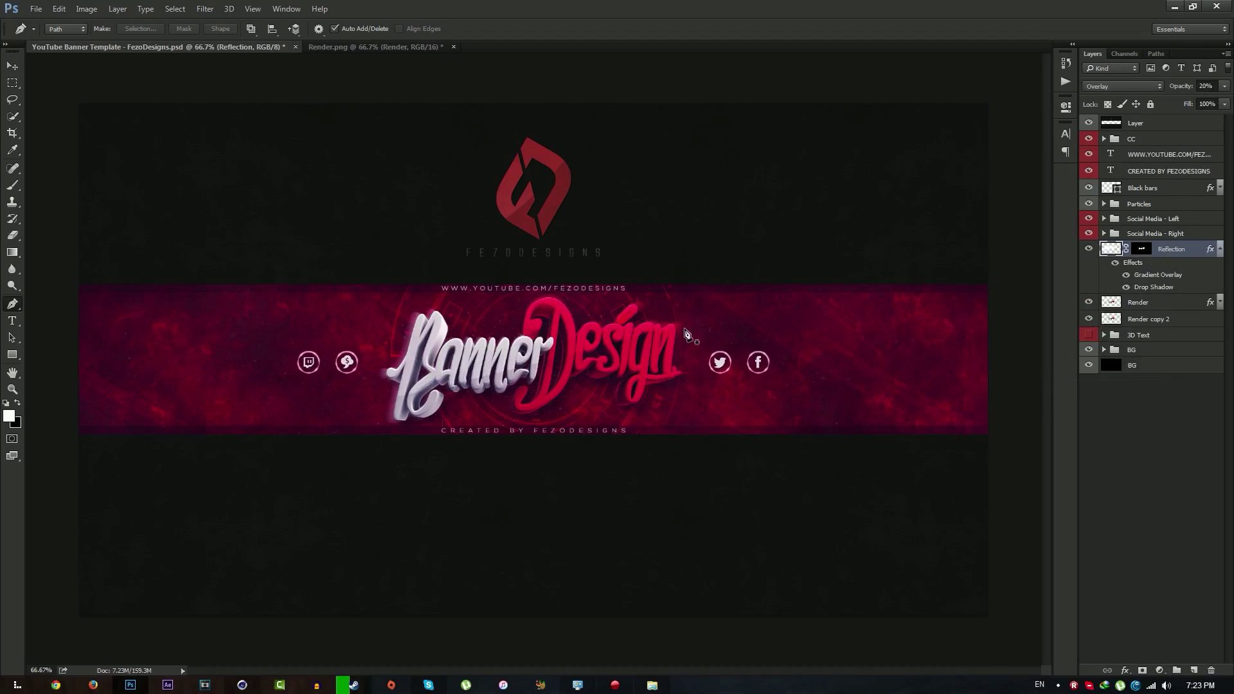
Step: Examine the finished banner text and the icon layers inside the Social Media - Left and Social Media - Right groups
key(z)
click(564, 372)
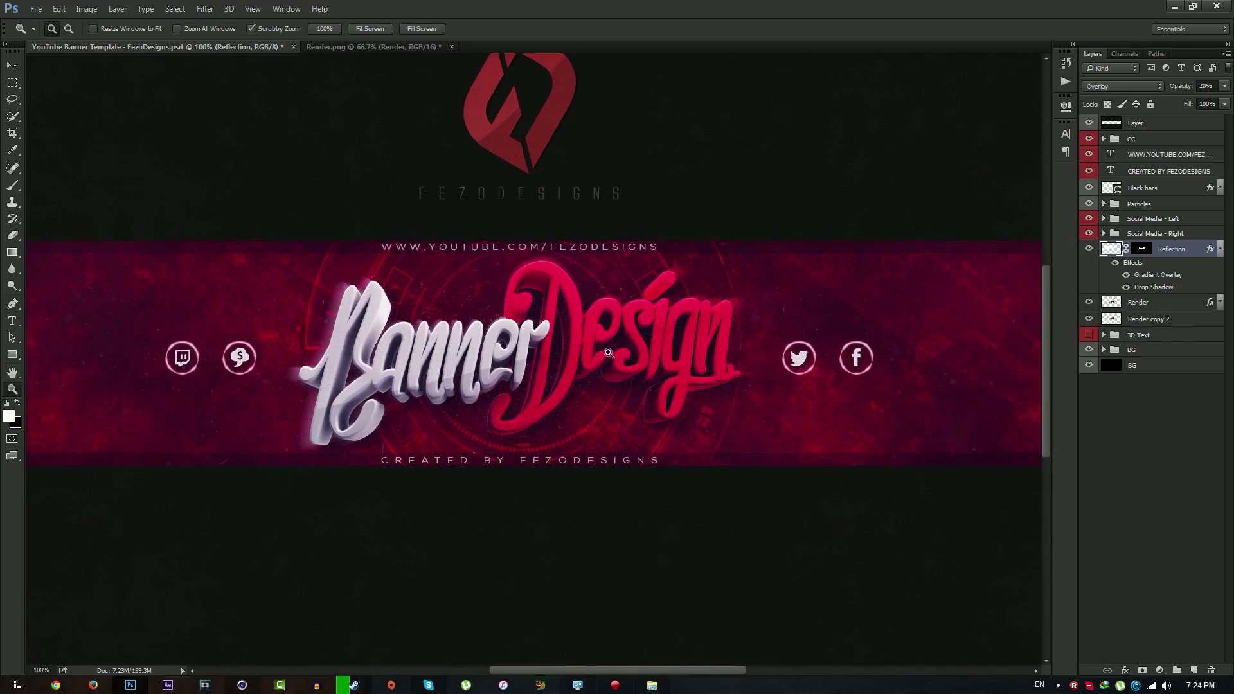
click(12, 65)
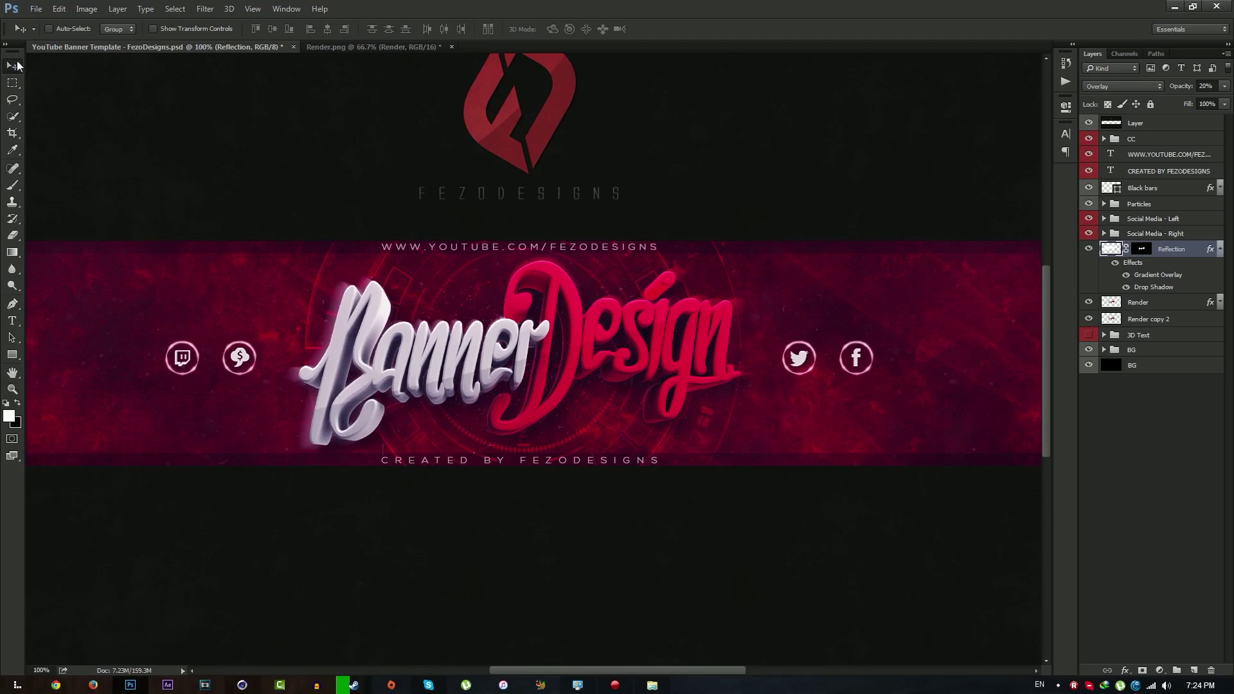
click(1104, 219)
click(1169, 239)
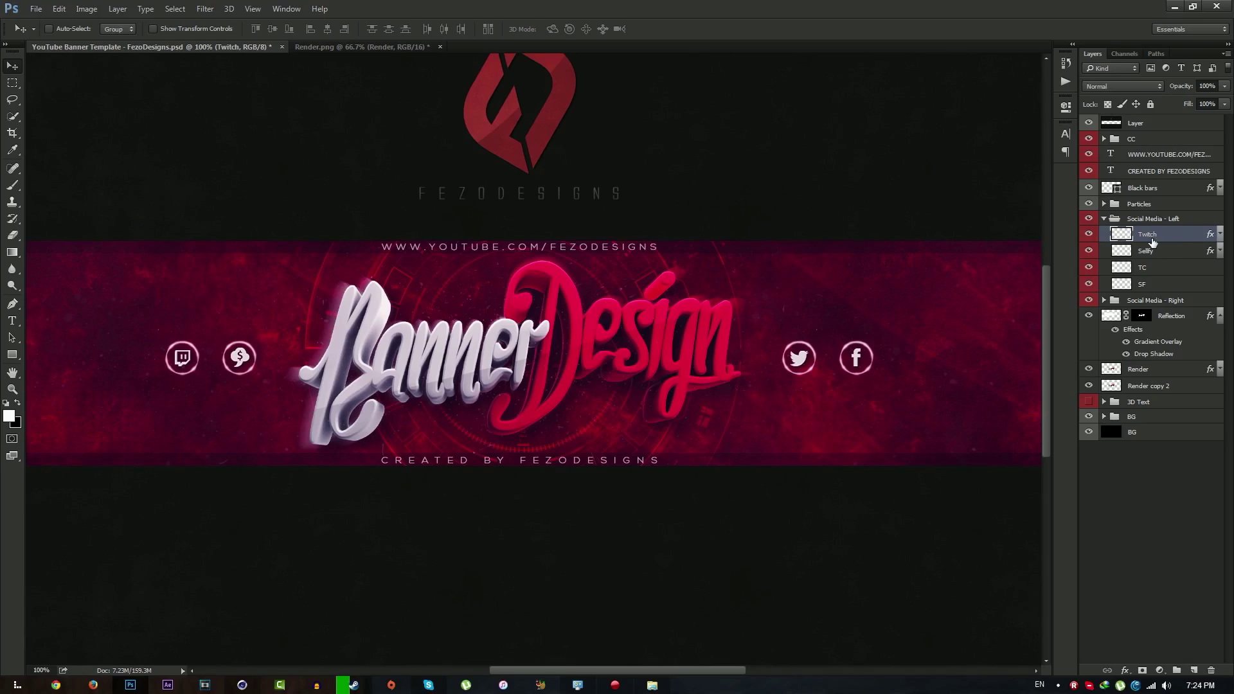
right_click(1175, 238)
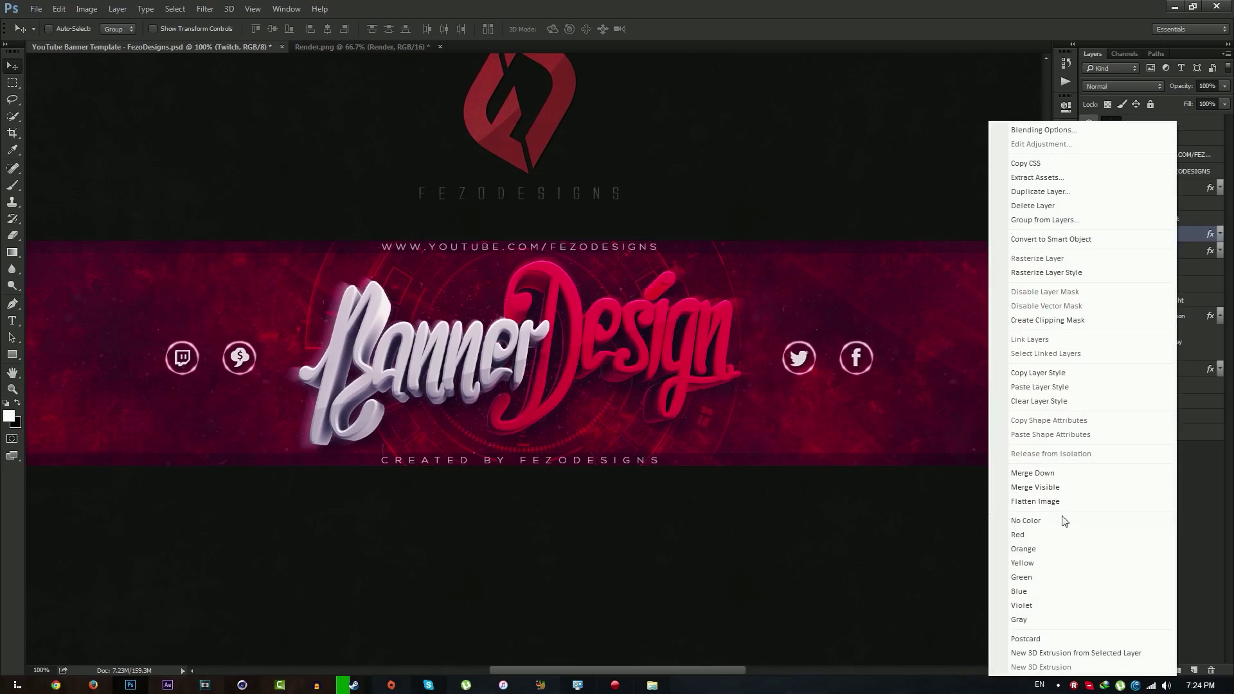
click(1201, 251)
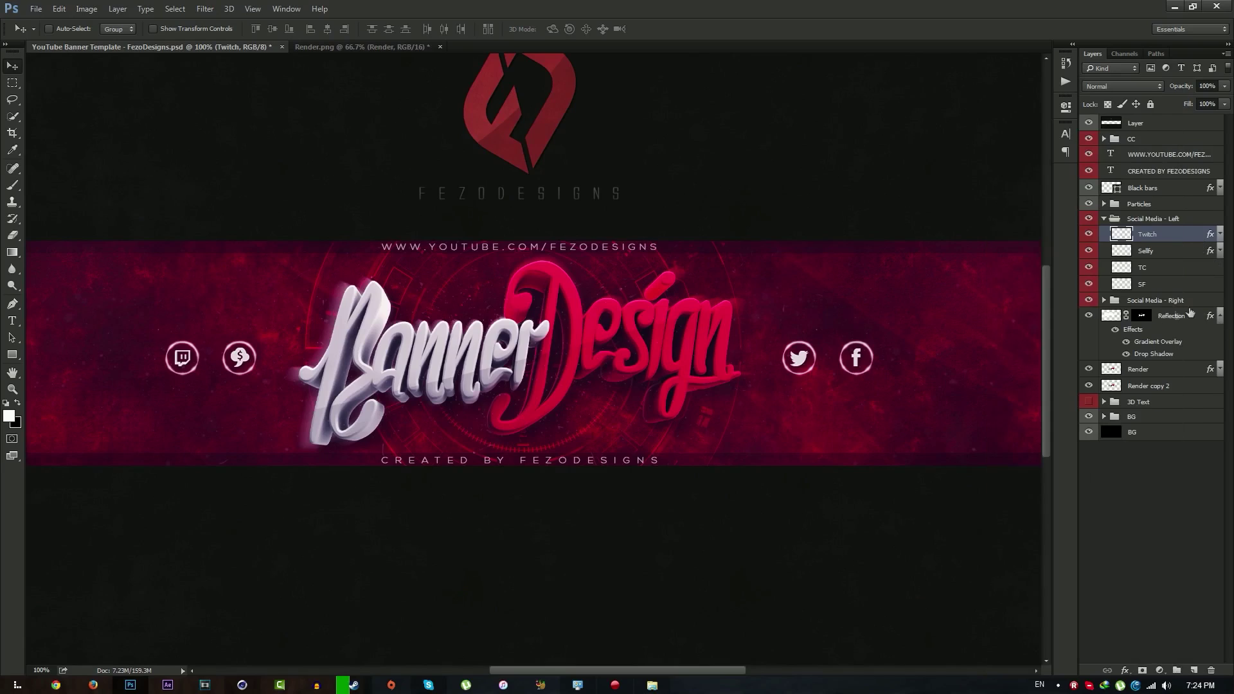
click(1103, 300)
key(s)
click(816, 412)
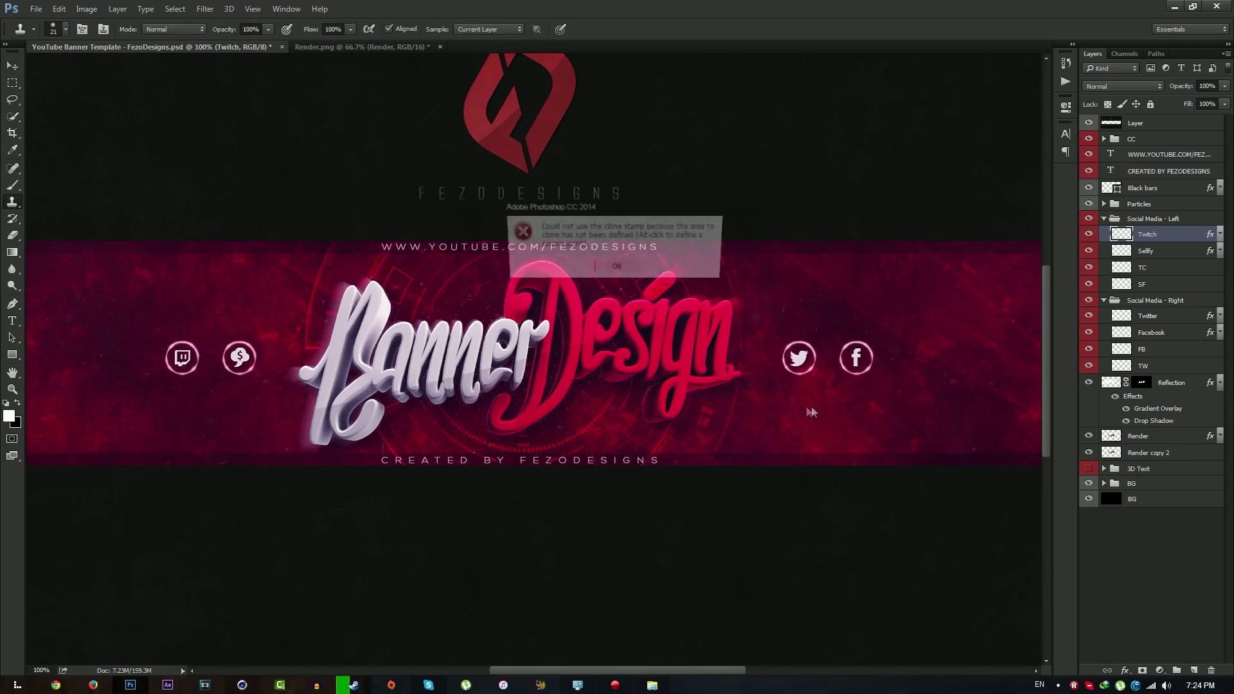
click(618, 265)
key(z)
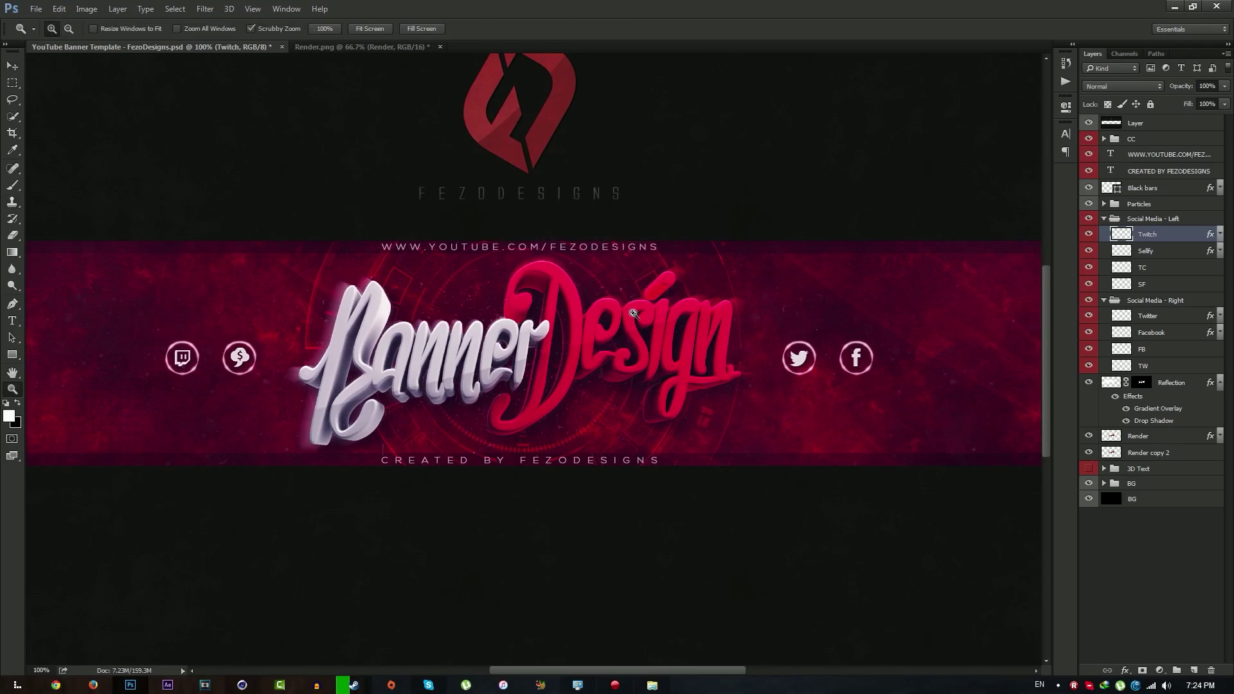
drag(725, 347, 686, 355)
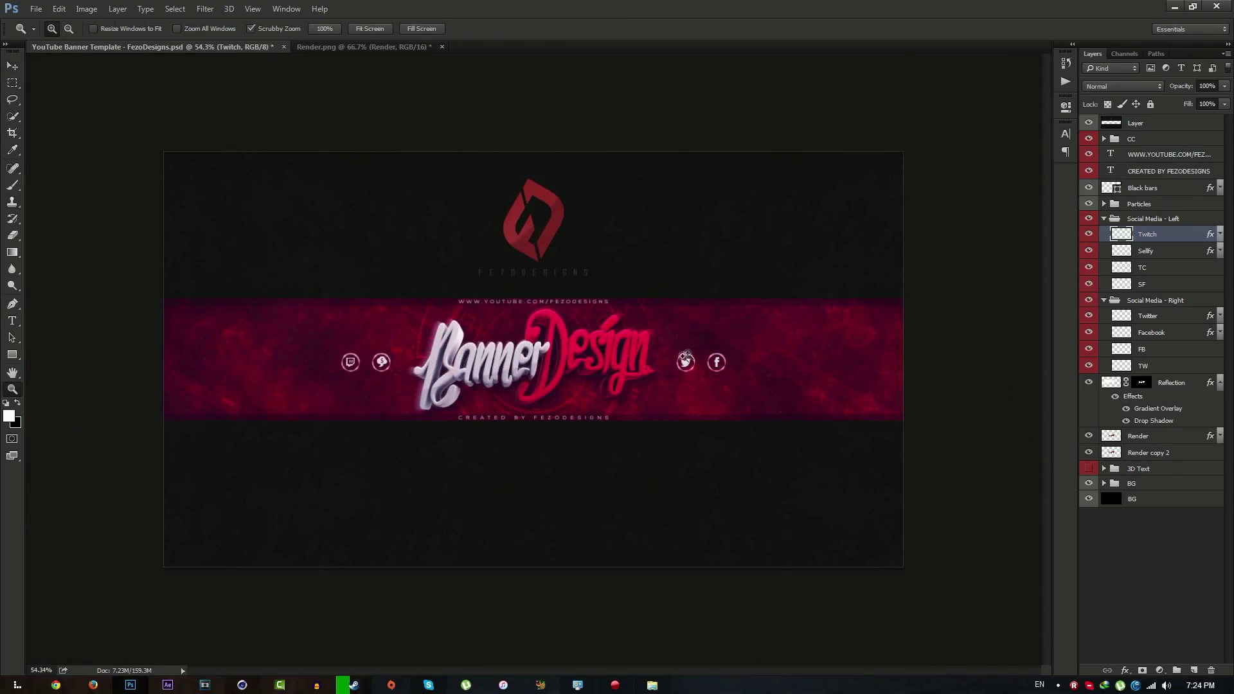
click(520, 384)
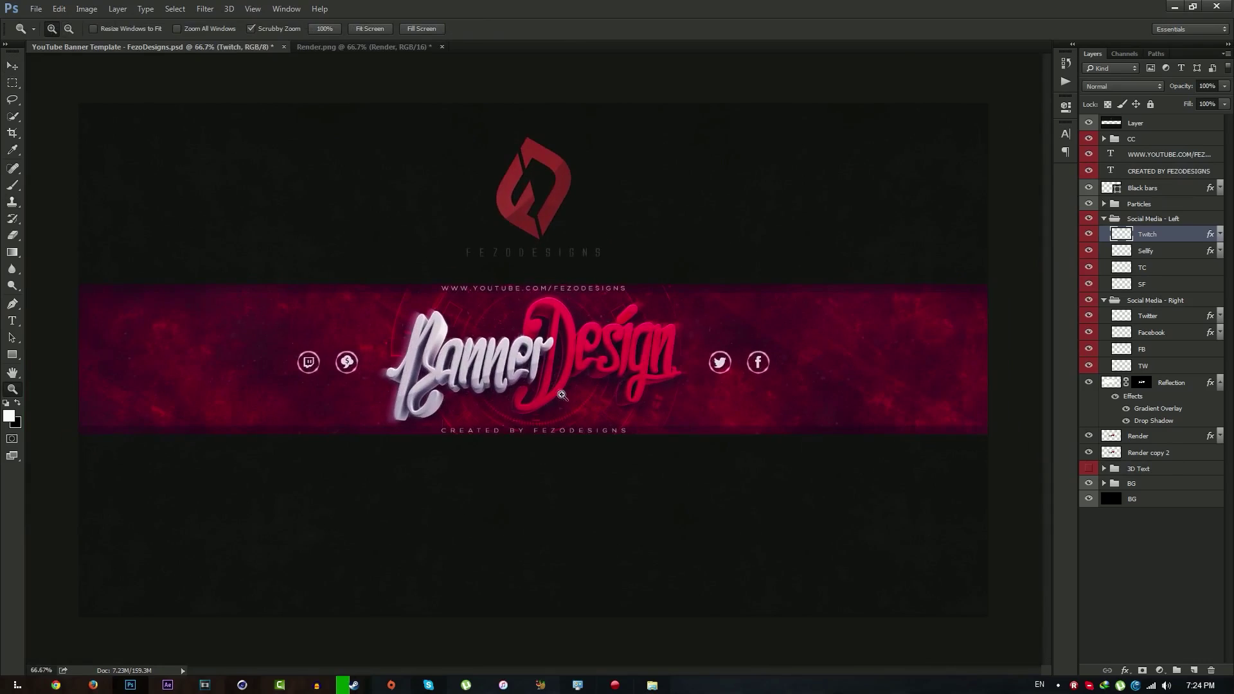
Step: Minimise the banner document's window and close the 3D Youtube Banner Template folder window
click(1175, 8)
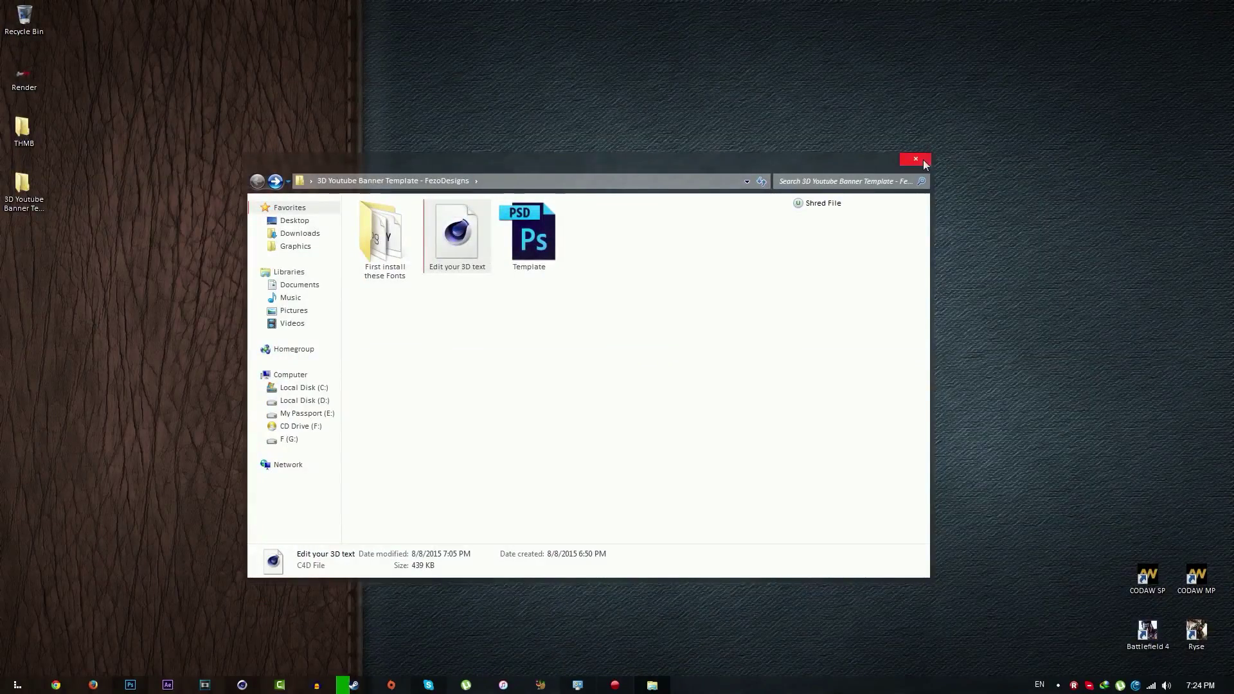
click(922, 160)
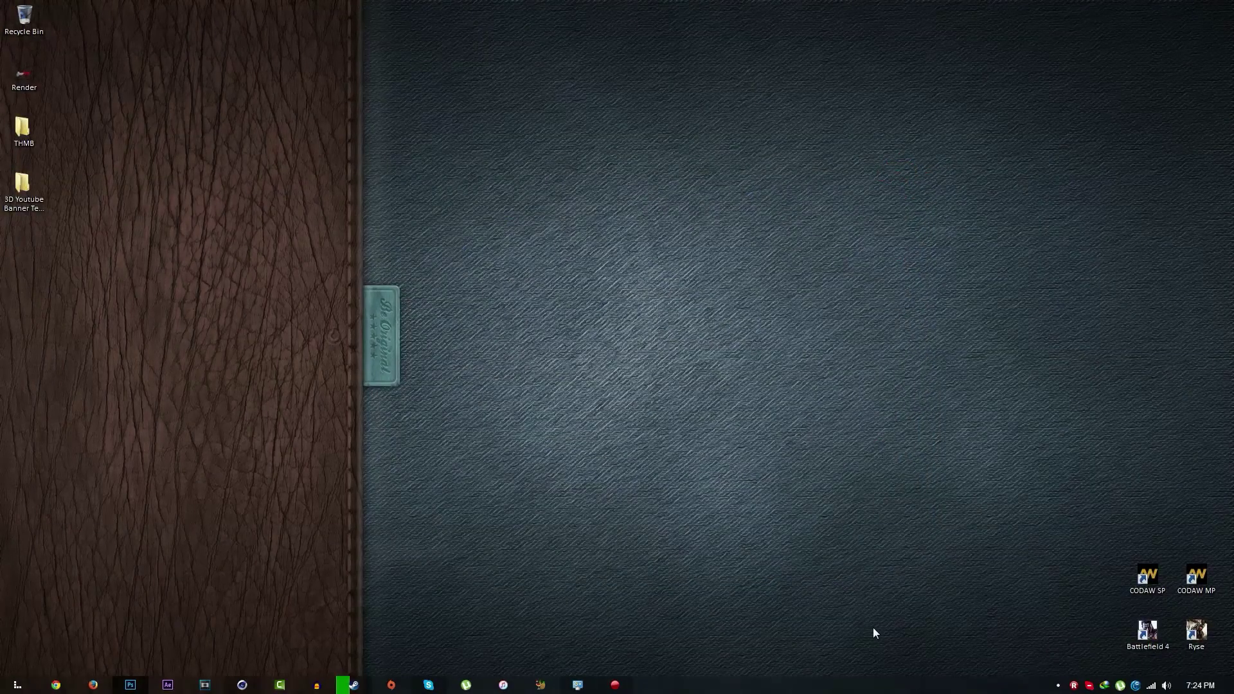